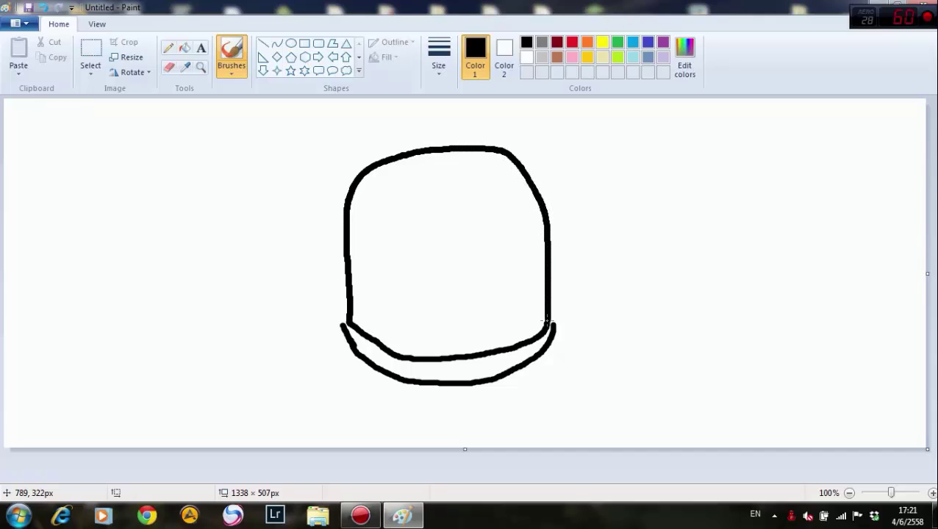
- Brush a second black outline around the face shape, leaving a narrow band between the two outlines
mouse_move(341, 327)
left_mouse_down()
mouse_move(334, 178)
mouse_move(354, 149)
mouse_move(405, 128)
mouse_move(469, 122)
mouse_move(517, 134)
mouse_move(555, 172)
mouse_move(564, 209)
mouse_move(554, 330)
left_mouse_up()
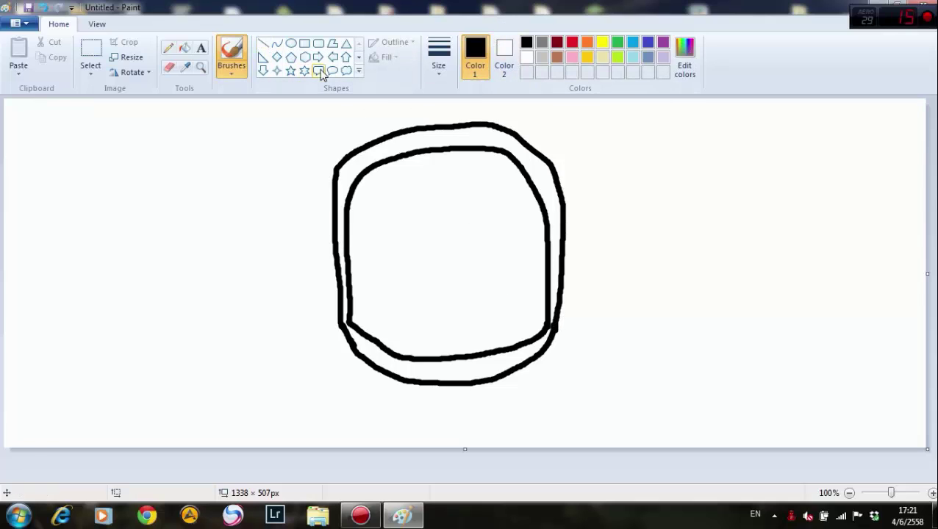
- Draw a red circle about 38 × 42 px with the thickest outline in the face's upper right and fill it red as an eye
left_click(576, 44)
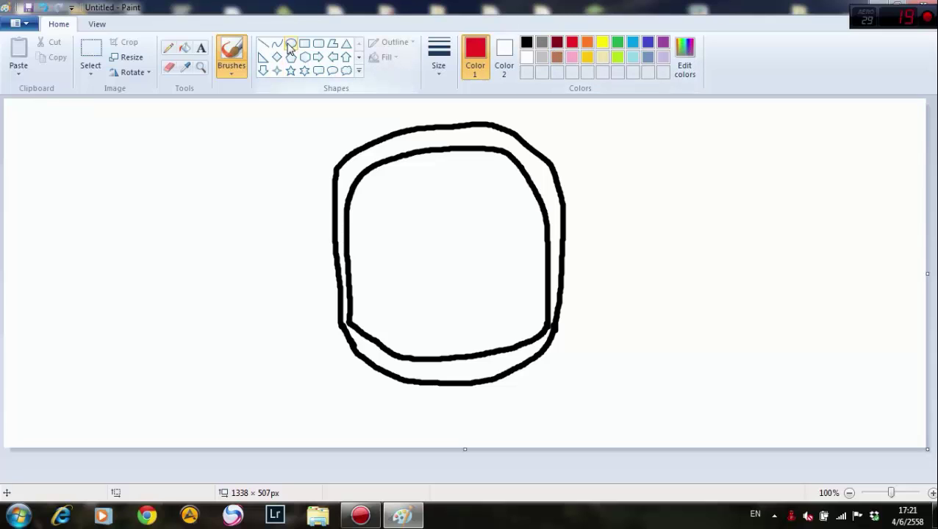
left_click(291, 42)
left_click(428, 58)
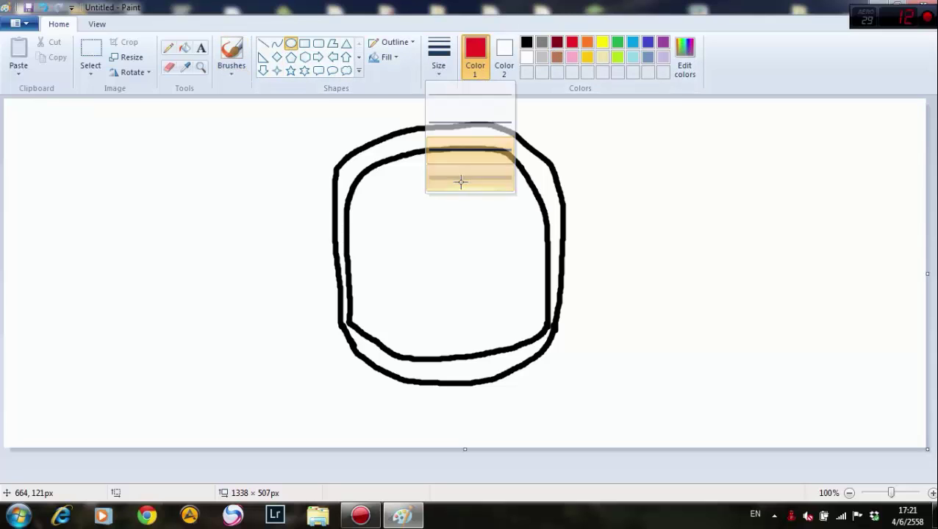
left_click(461, 184)
left_click_drag(510, 192, 478, 224)
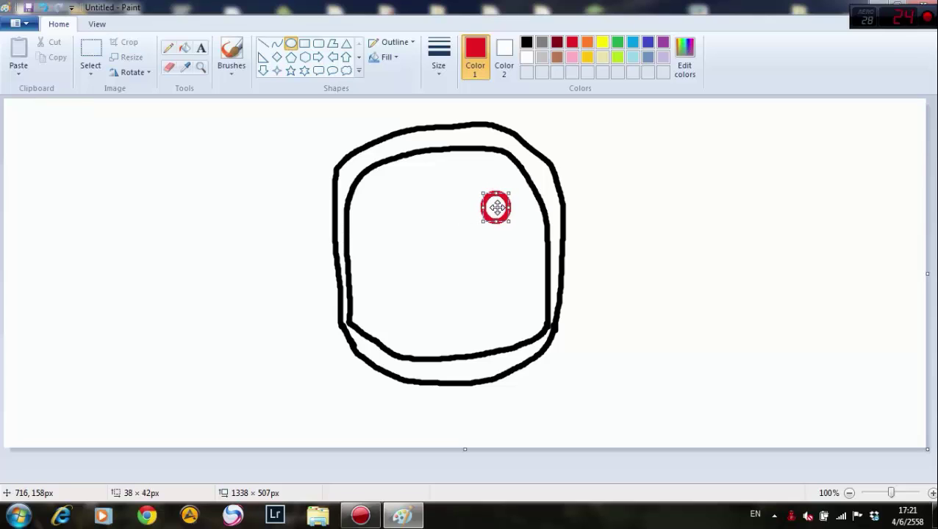
left_click(718, 196)
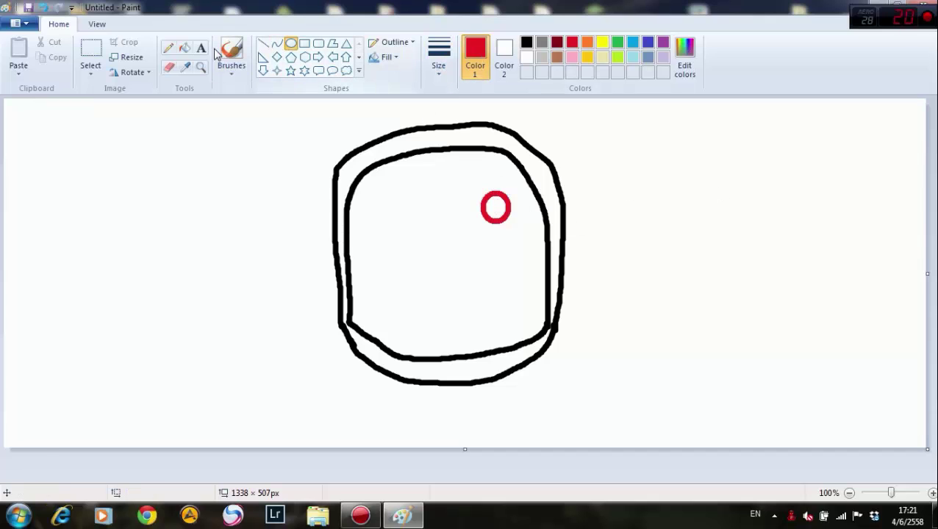
left_click(185, 50)
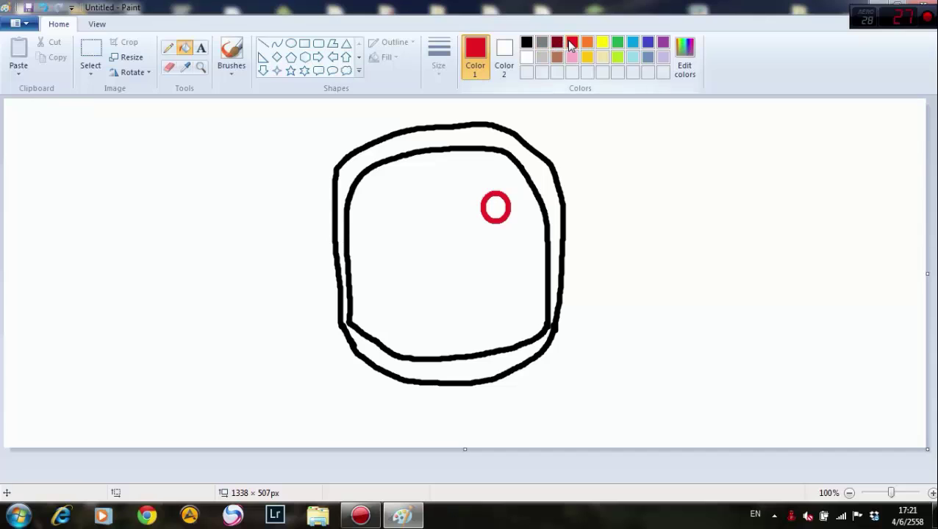
left_click(496, 207)
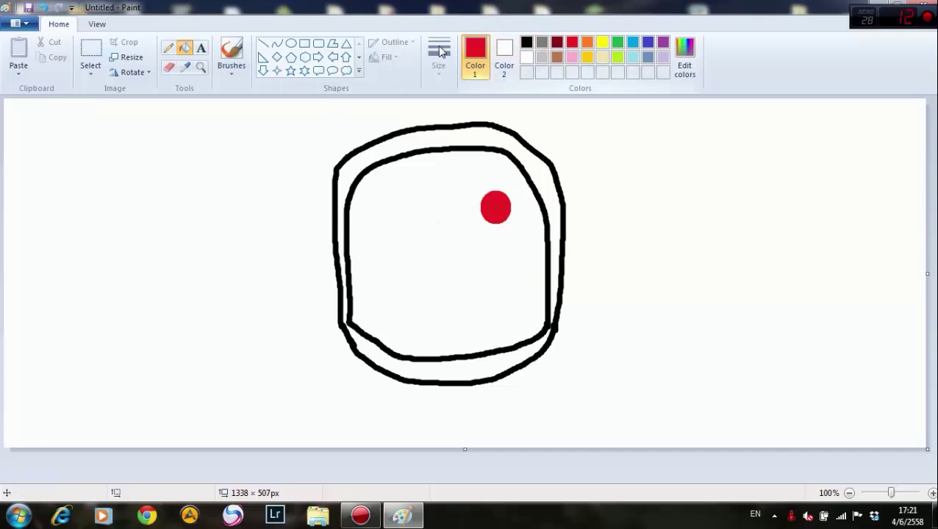
- Fill the upper and lower parts of the band between the two head outlines with indigo blue
left_click(634, 44)
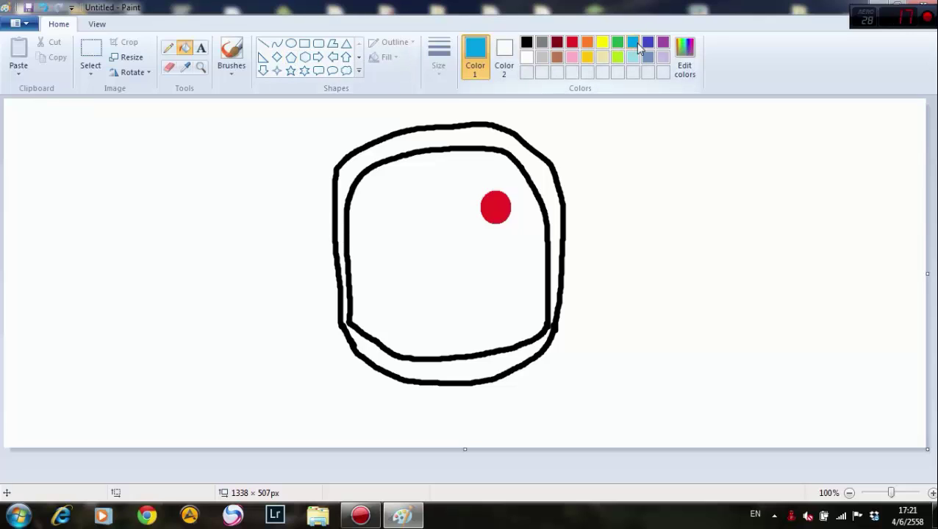
left_click(644, 43)
left_click(416, 133)
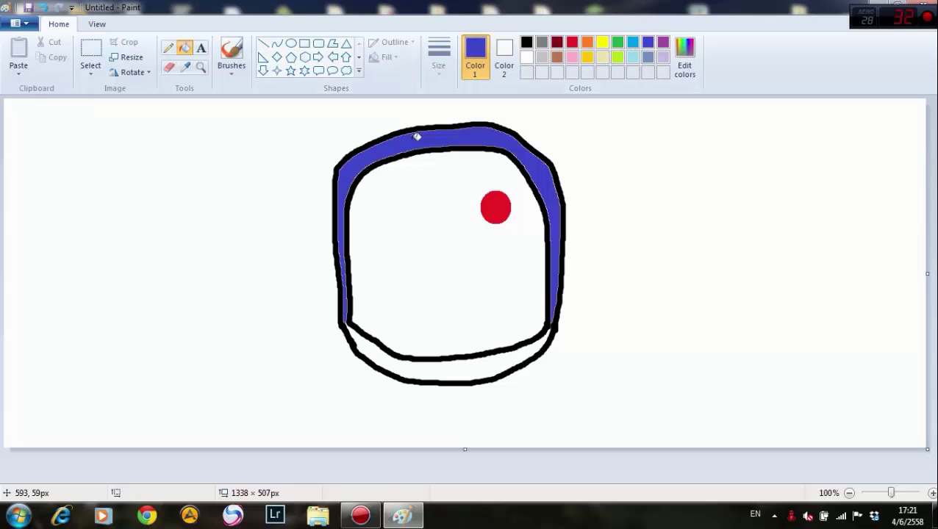
left_click(423, 375)
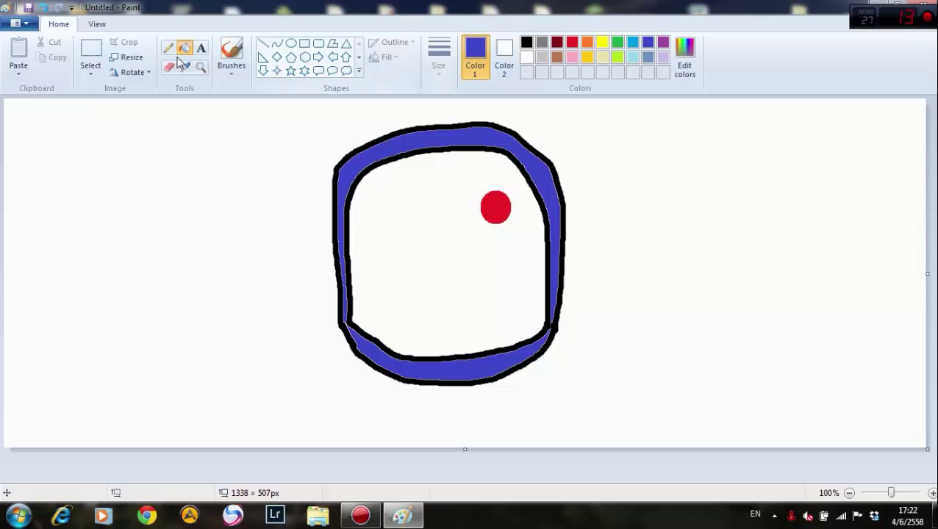
left_click(200, 48)
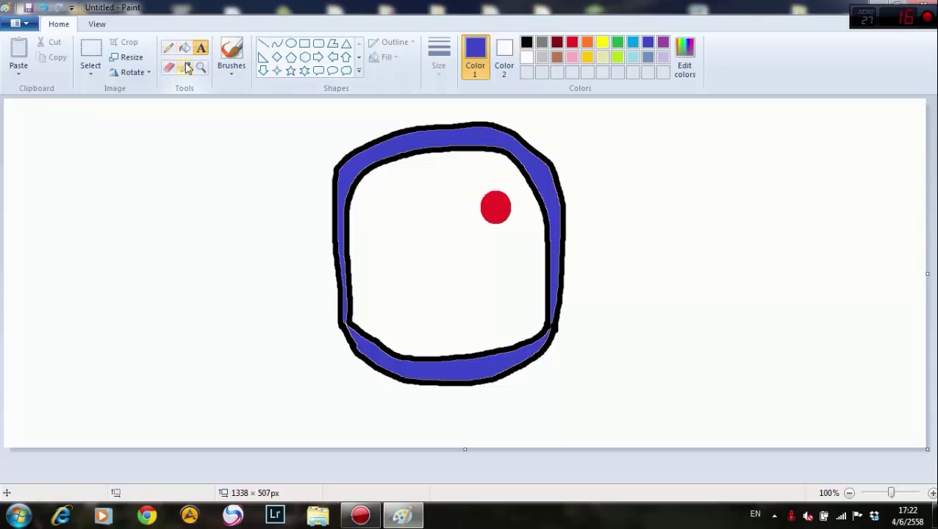
left_click(167, 47)
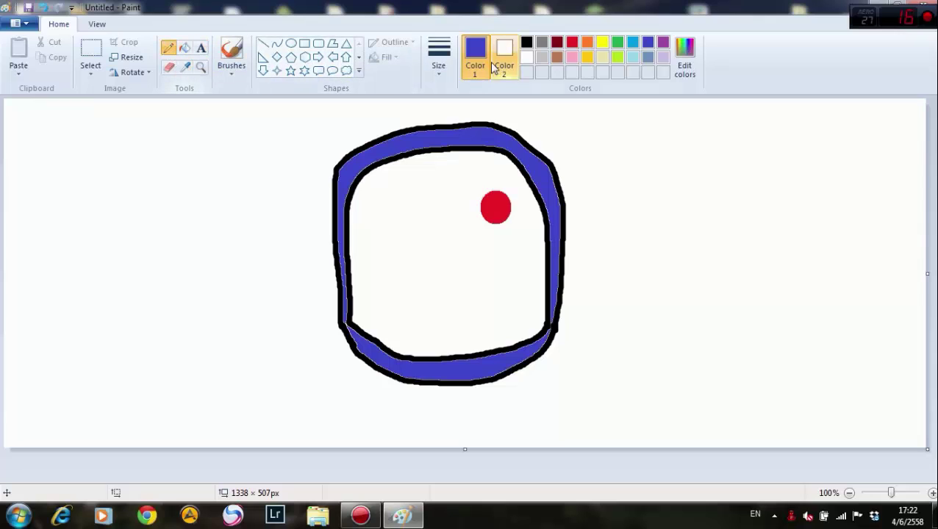
left_click(438, 55)
left_click(445, 175)
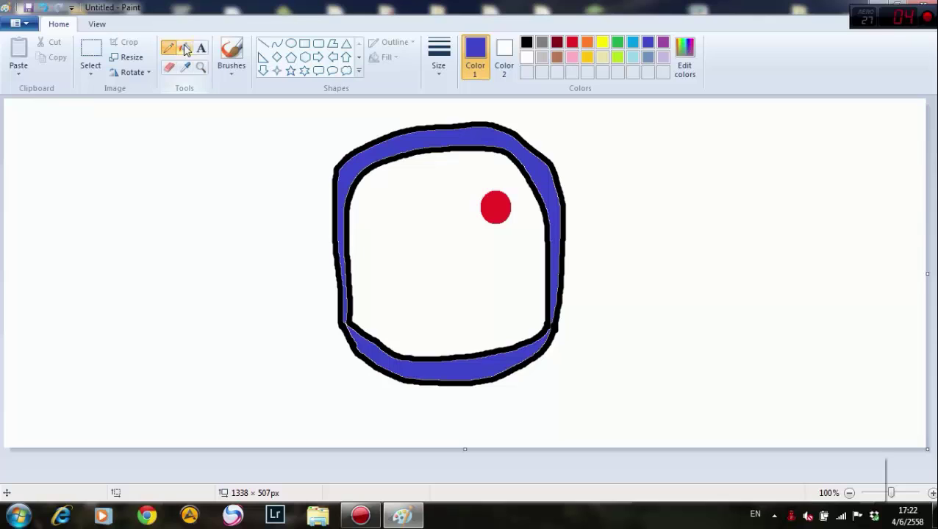
- Dab a black brush dot in the middle of the face and fill the face's interior with black around the red eye
left_click(231, 50)
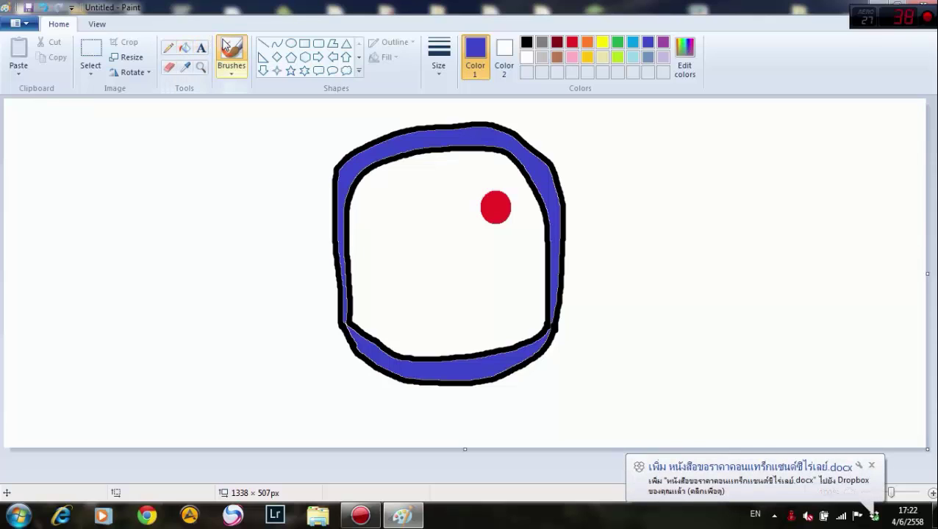
left_click(445, 53)
left_click(450, 179)
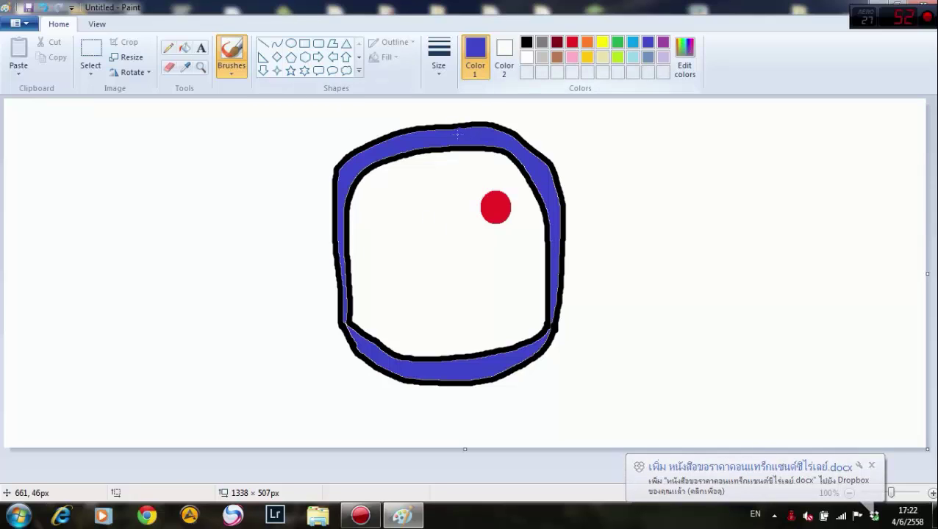
left_click(529, 55)
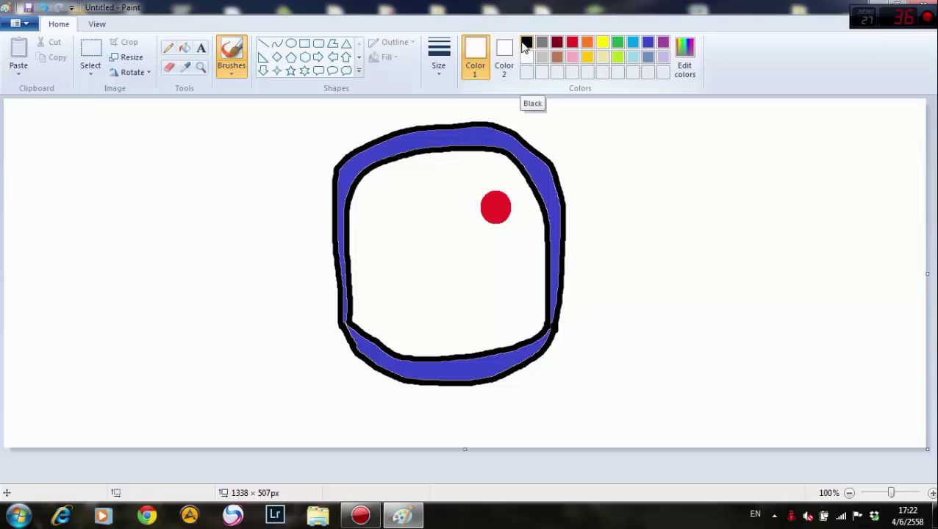
left_click(525, 44)
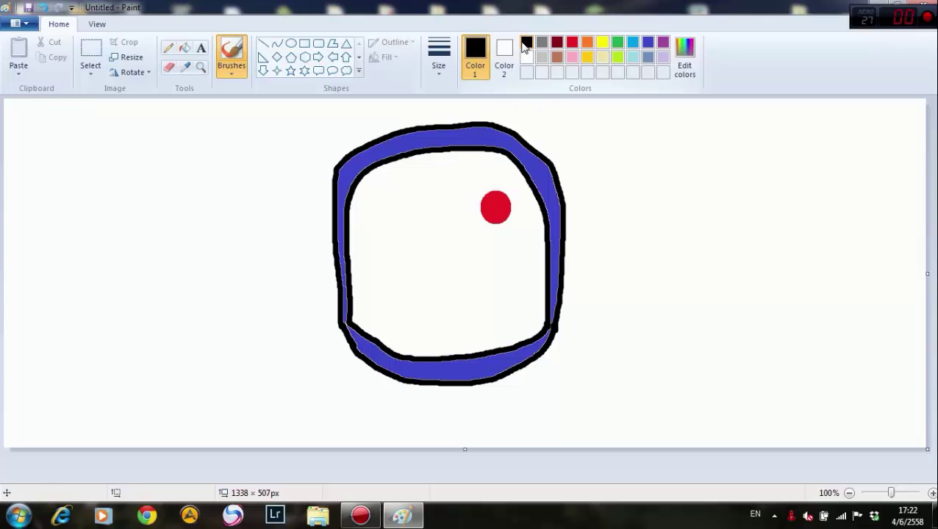
left_click(437, 261)
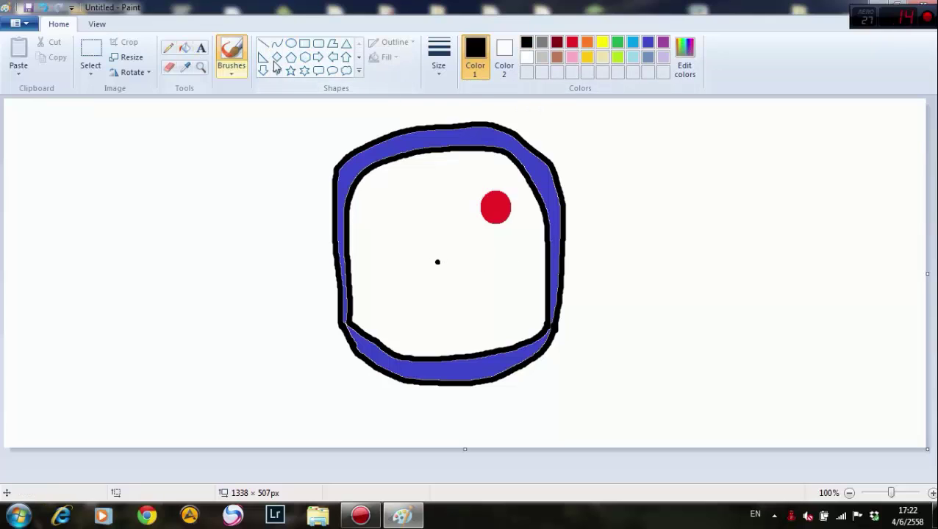
left_click(187, 49)
left_click(445, 228)
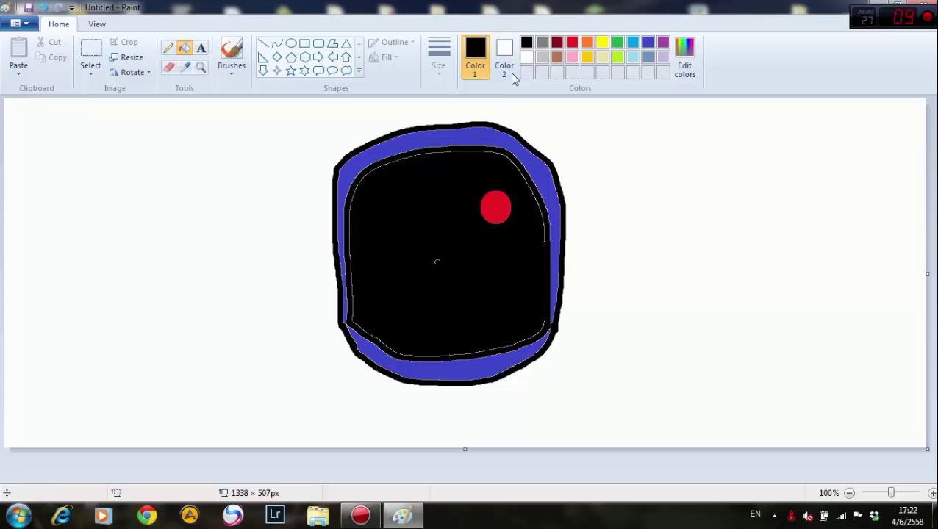
- Brush six separate white tooth outlines along the lower edge of the black face area with the thickest brush size
left_click(527, 57)
left_click(231, 53)
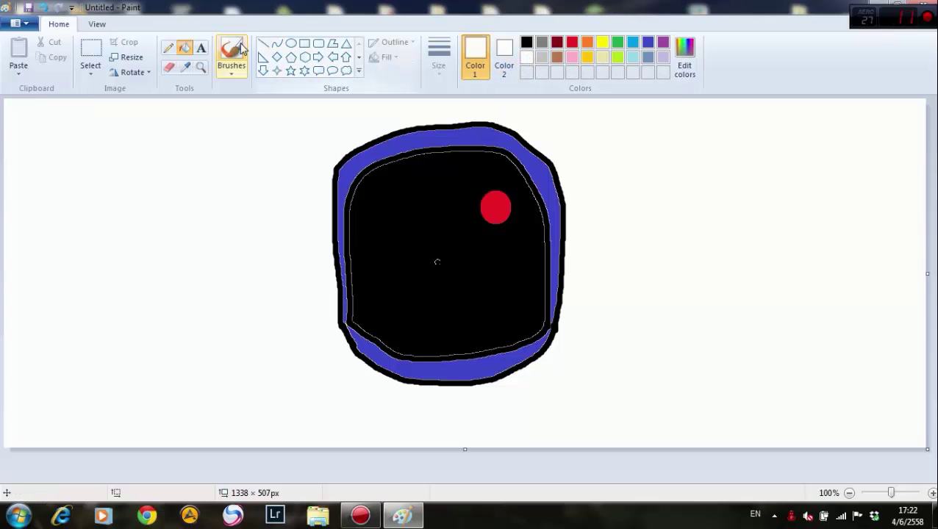
left_click(444, 58)
left_click(461, 172)
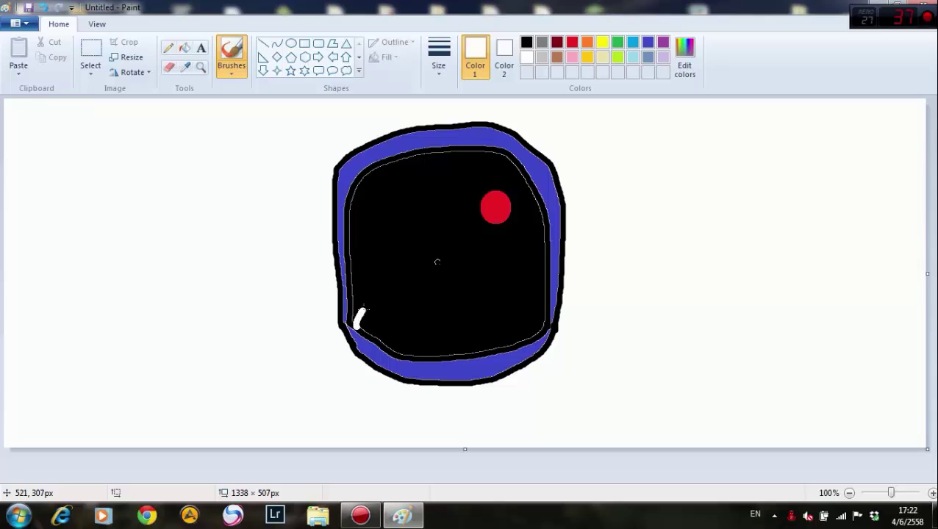
mouse_move(363, 308)
left_mouse_down()
mouse_move(375, 332)
mouse_move(362, 327)
mouse_move(387, 344)
left_mouse_up()
left_click_drag(542, 333, 531, 309)
key("ctrl+z")
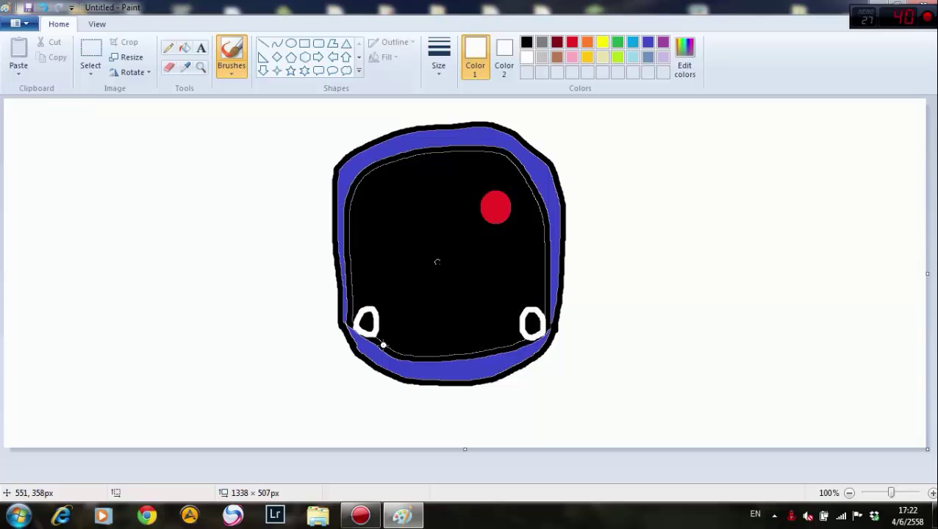
mouse_move(386, 349)
left_mouse_down()
mouse_move(391, 332)
mouse_move(406, 327)
mouse_move(411, 354)
left_mouse_up()
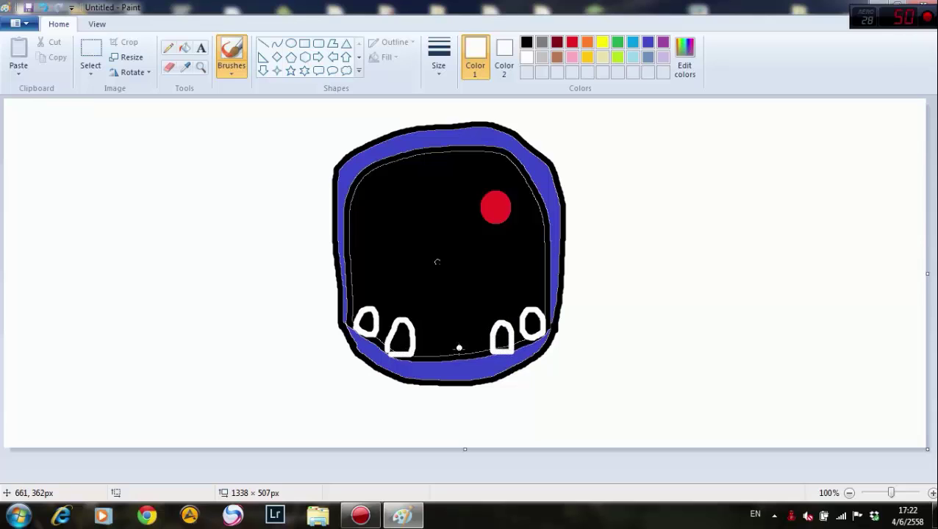
mouse_move(473, 357)
left_mouse_down()
mouse_move(466, 324)
mouse_move(446, 361)
mouse_move(427, 360)
mouse_move(425, 340)
mouse_move(444, 329)
mouse_move(451, 360)
left_mouse_up()
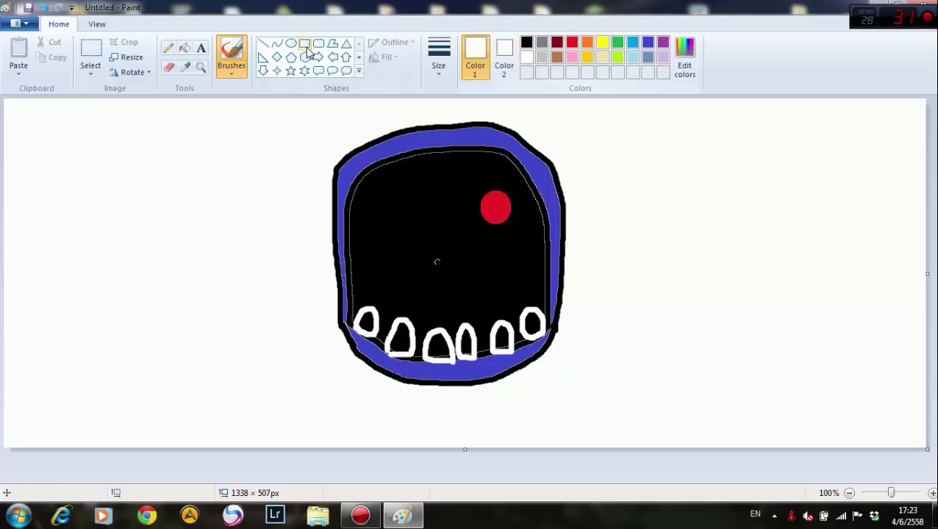
- Fill the insides of all six teeth with white
left_click(185, 48)
left_click(369, 321)
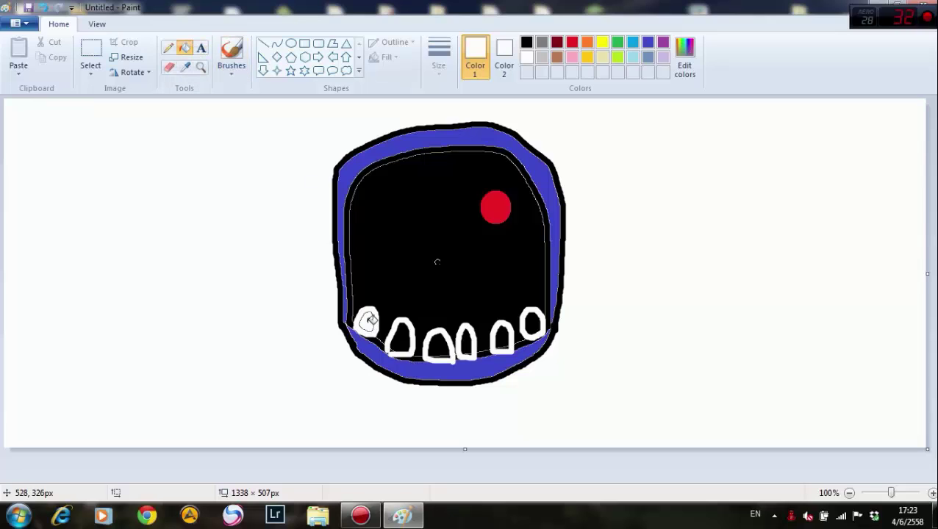
left_click(401, 338)
left_click(438, 346)
left_click(465, 342)
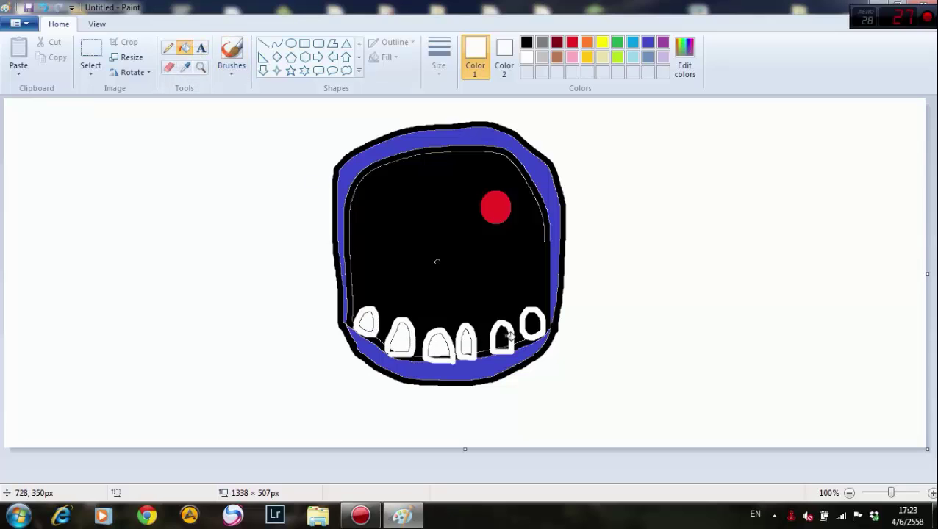
left_click(502, 337)
left_click(537, 324)
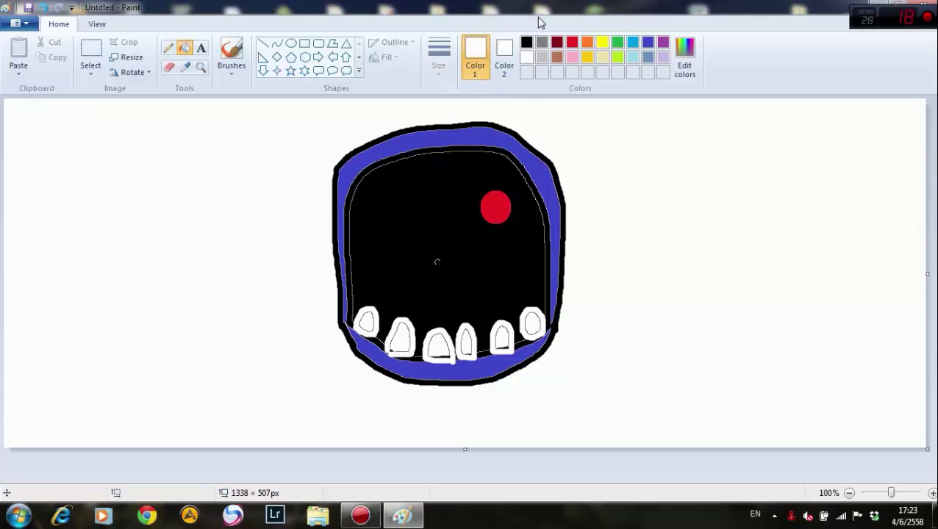
- Outline a four-sided gray stub on the head's upper-right edge with the second-thickest brush and fill it gray
left_click(231, 51)
left_click(438, 60)
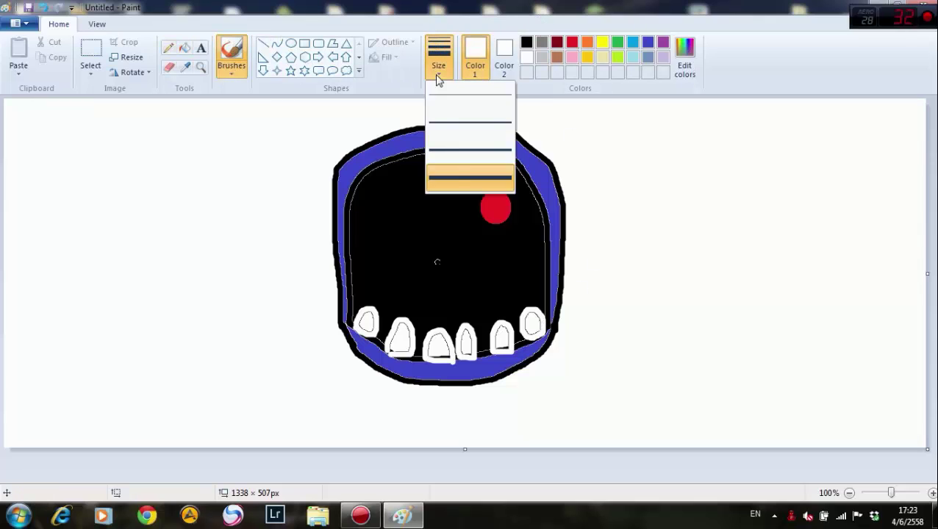
left_click(470, 150)
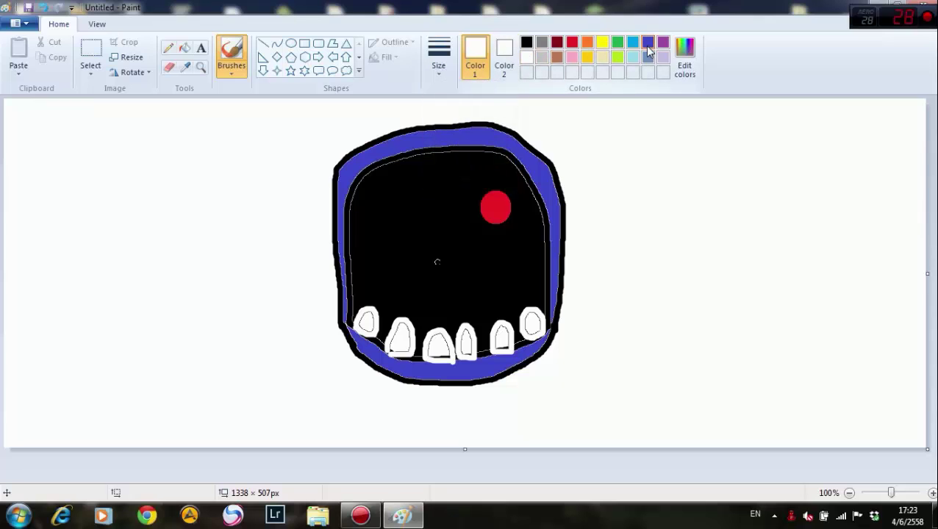
left_click(648, 45)
left_click(542, 42)
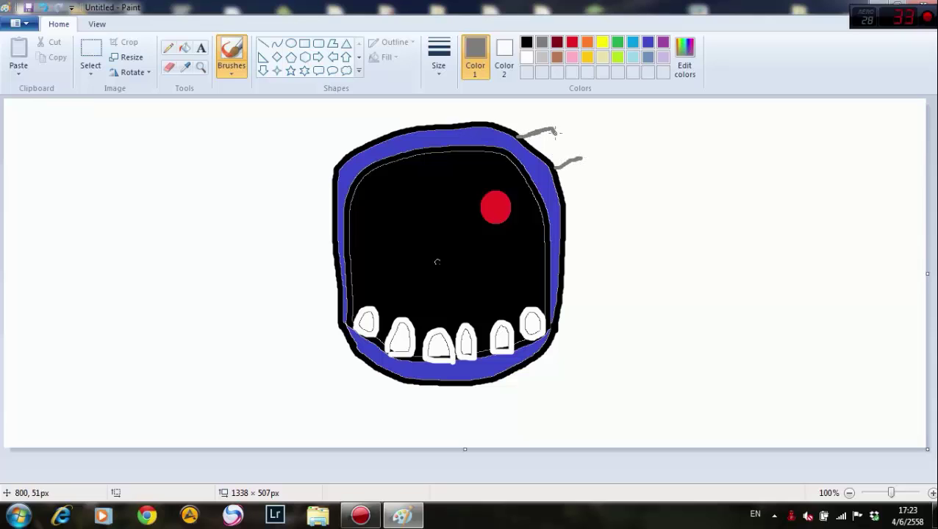
left_click_drag(555, 133, 584, 160)
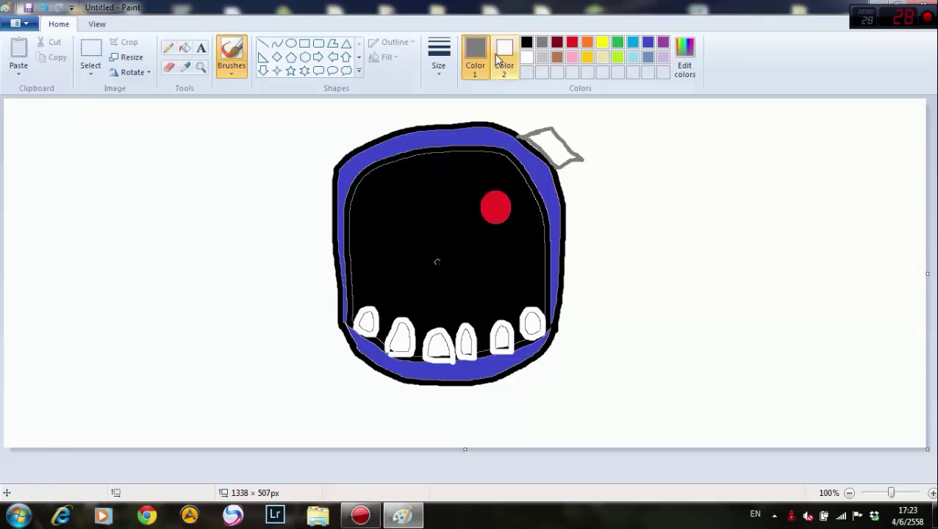
left_click(184, 48)
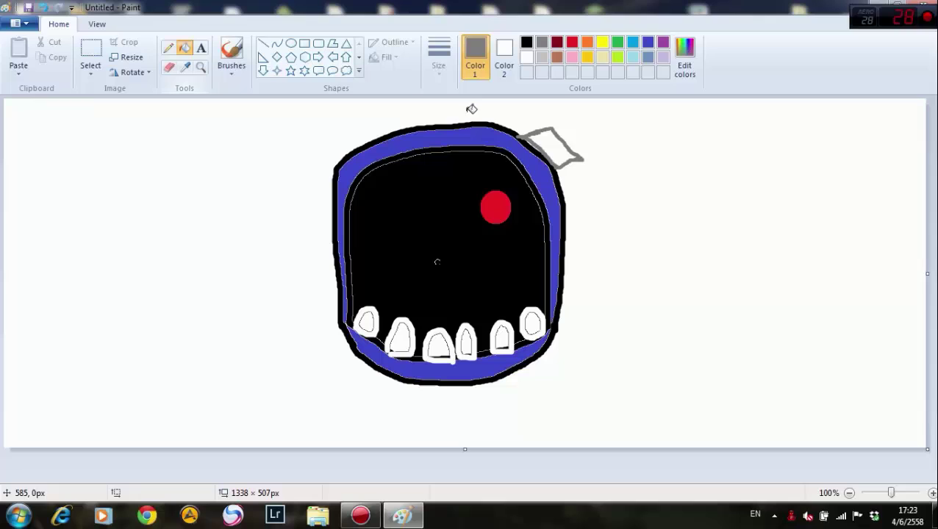
left_click(553, 136)
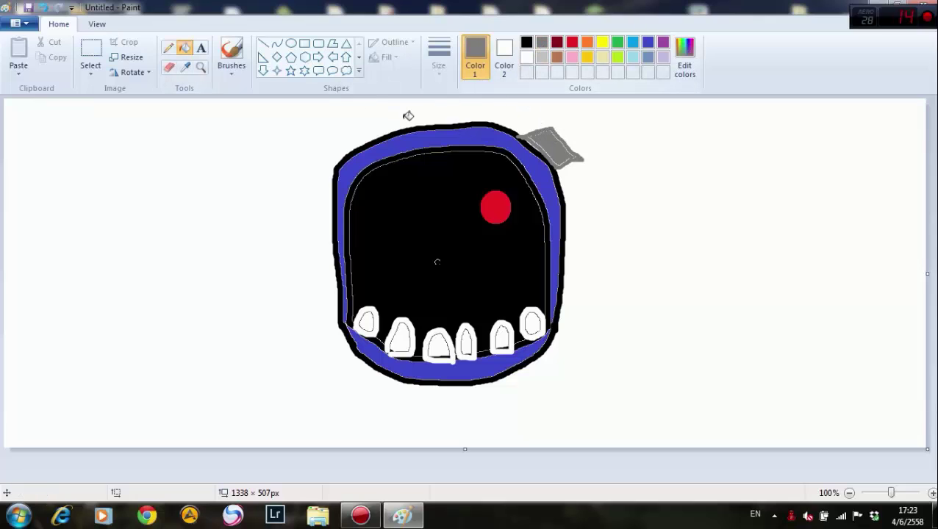
- Brush a matching gray four-sided stub on the head's upper-left edge and fill it gray
left_click(230, 55)
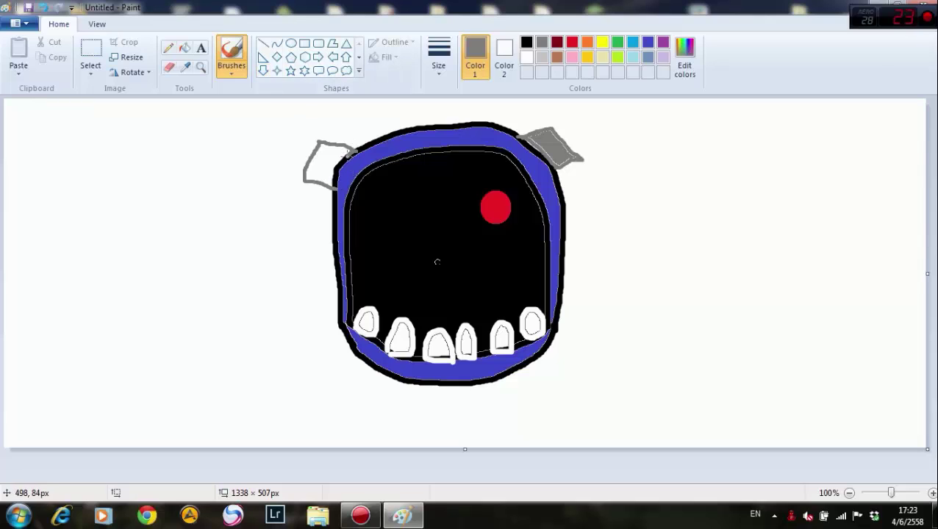
left_click(184, 48)
left_click(331, 155)
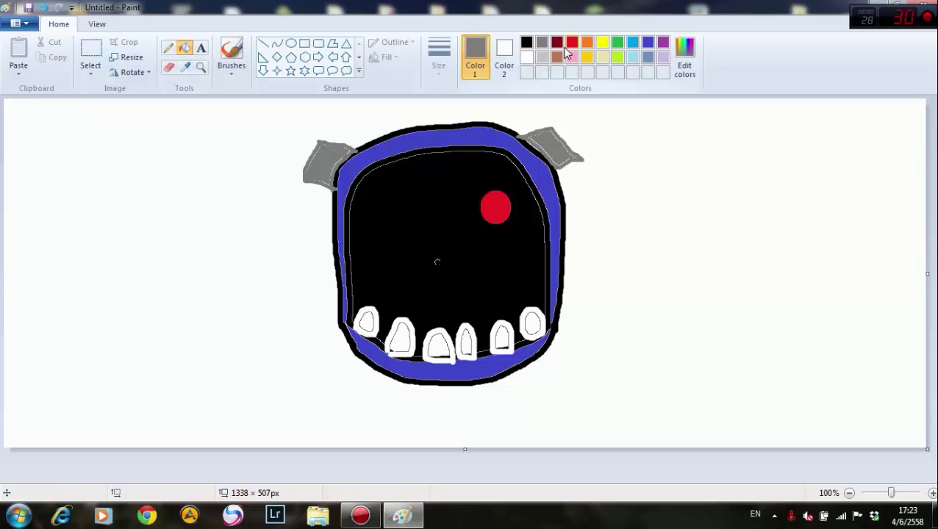
- Brush long indigo ear segment outlines extending outward from both gray stubs with the thickest brush size
left_click(647, 44)
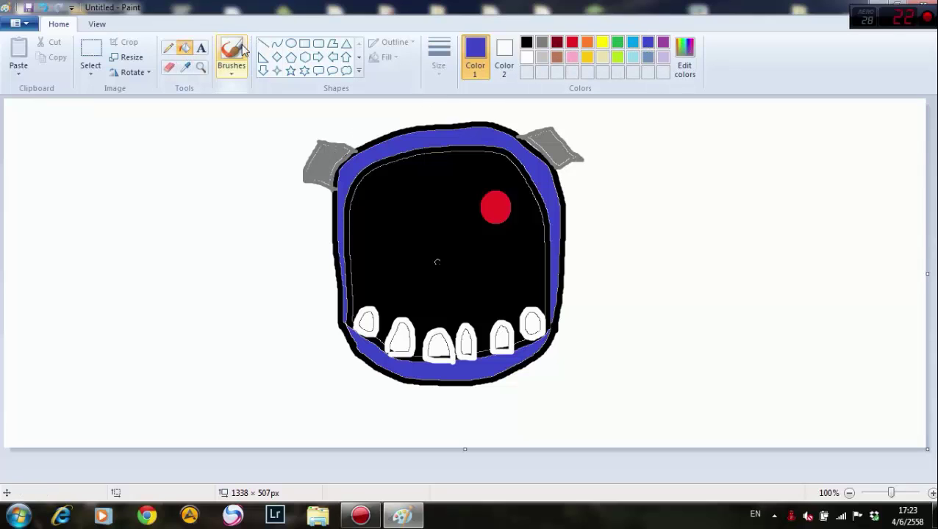
left_click(230, 51)
left_click(439, 51)
left_click(448, 177)
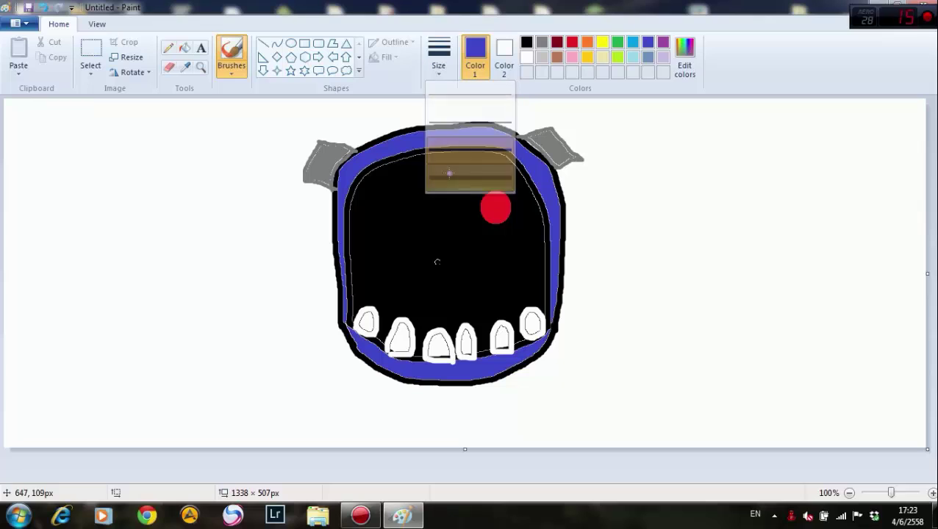
left_click(321, 140)
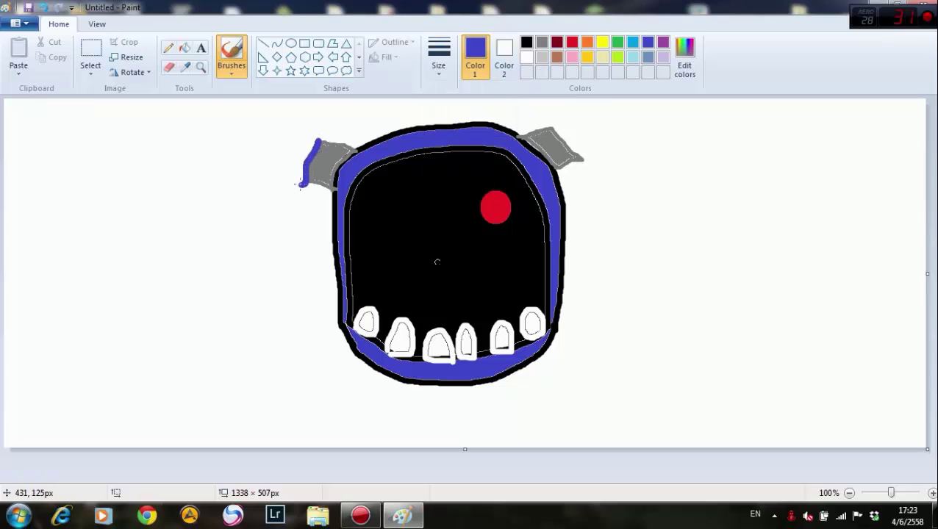
left_click_drag(281, 186, 249, 187)
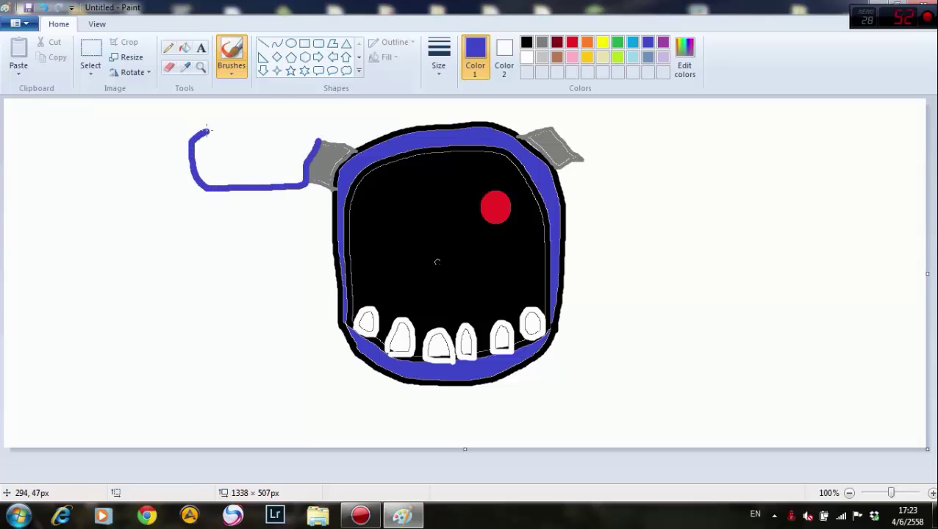
left_click_drag(207, 131, 324, 136)
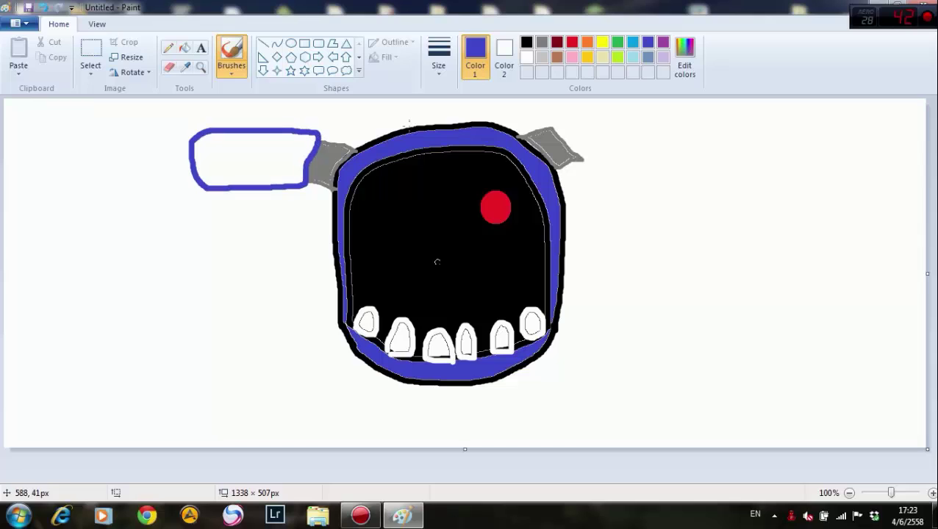
mouse_move(550, 126)
left_mouse_down()
mouse_move(589, 163)
mouse_move(614, 162)
left_mouse_up()
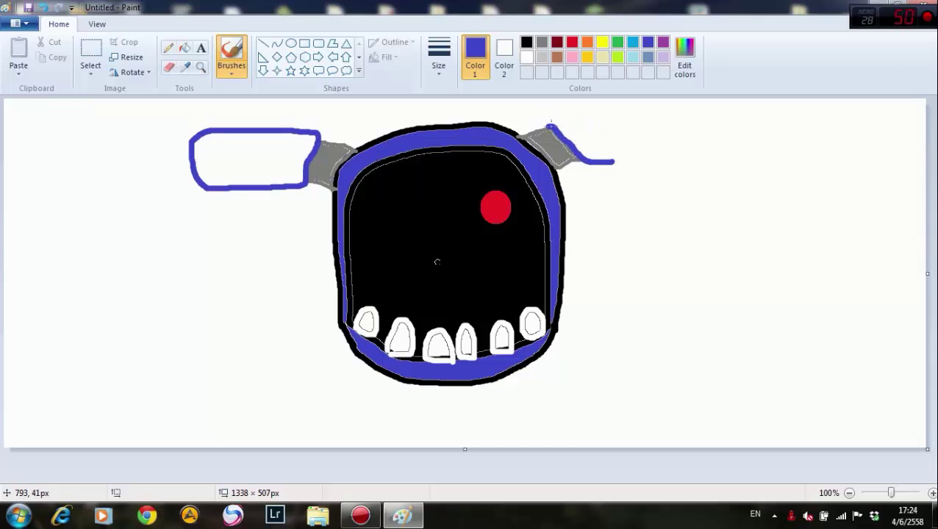
mouse_move(553, 116)
left_mouse_down()
mouse_move(703, 118)
mouse_move(719, 143)
mouse_move(719, 155)
mouse_move(698, 162)
mouse_move(599, 164)
left_mouse_up()
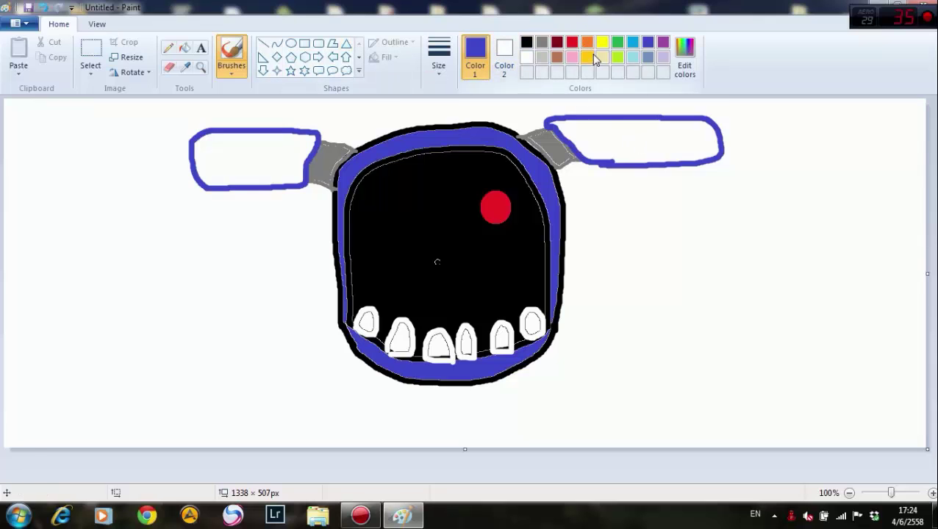
- Outline a small gray joint at the outer end of each ear segment with the thickest brush and fill both gray
left_click(542, 42)
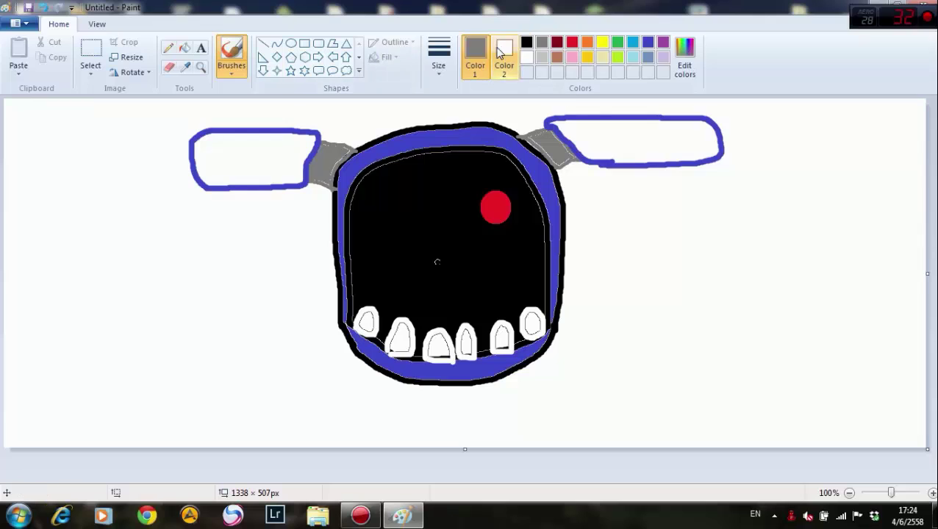
left_click(436, 61)
left_click(452, 186)
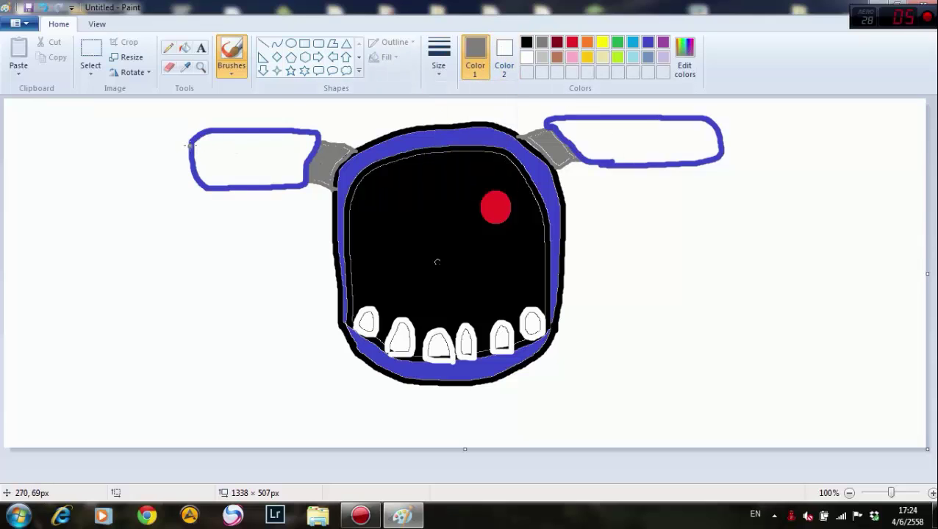
left_click_drag(190, 153, 179, 188)
mouse_move(187, 147)
left_mouse_down()
mouse_move(166, 152)
mouse_move(181, 180)
left_mouse_up()
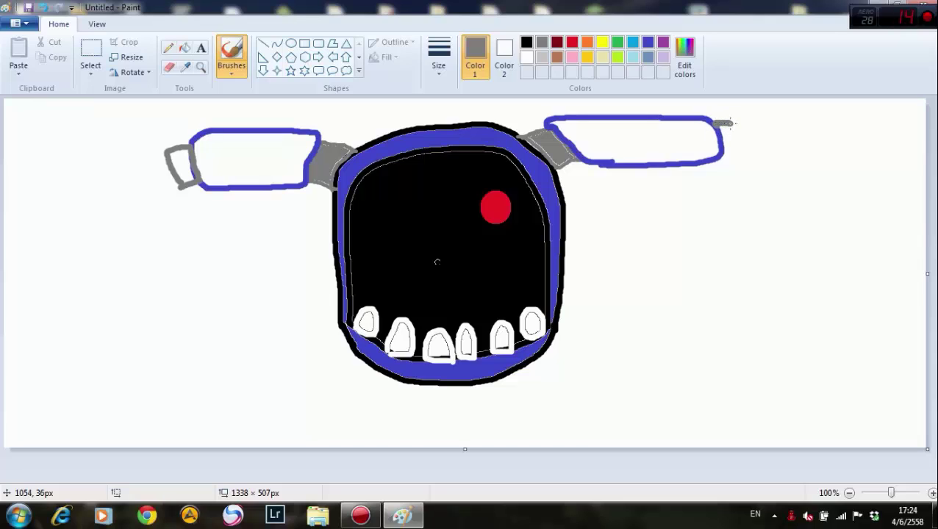
left_click_drag(731, 123, 731, 150)
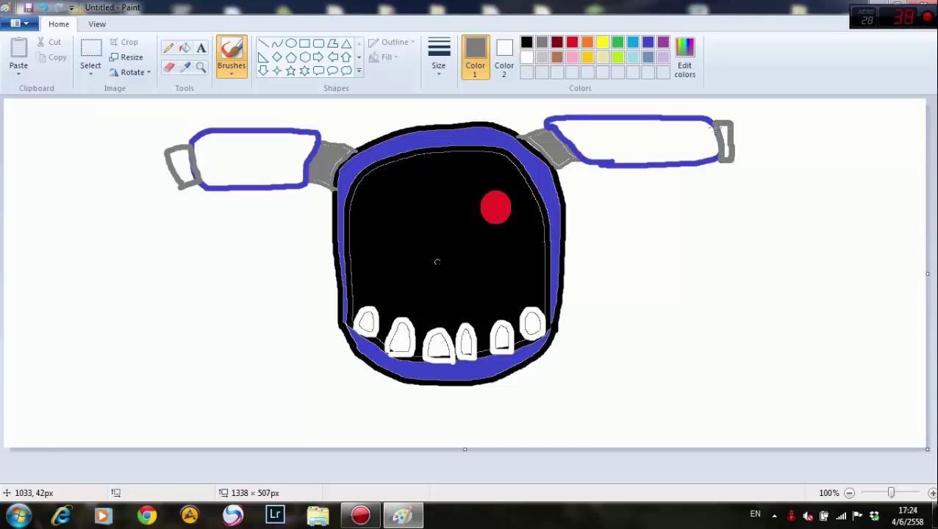
left_click(184, 47)
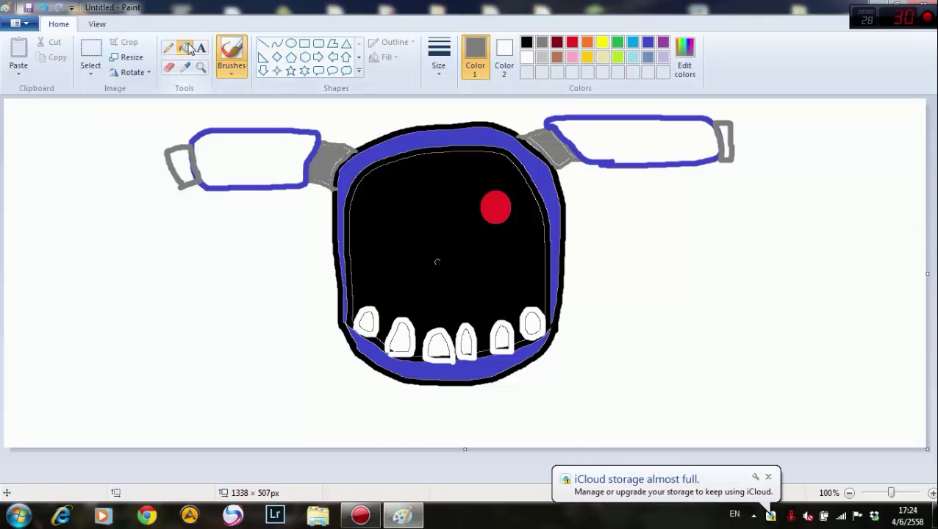
left_click(184, 163)
left_click(729, 149)
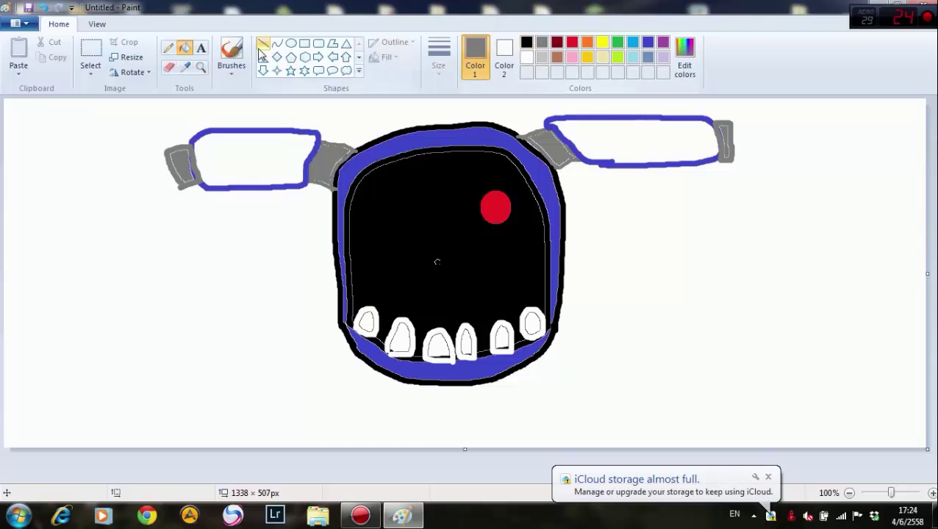
- Brush an elongated indigo drooping ear segment outline hanging from each outer gray joint
left_click(230, 53)
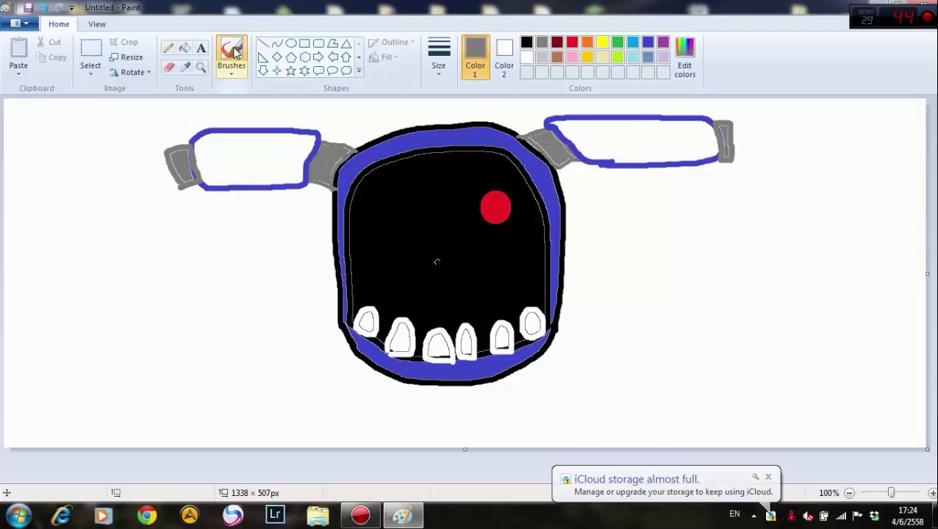
left_click(647, 42)
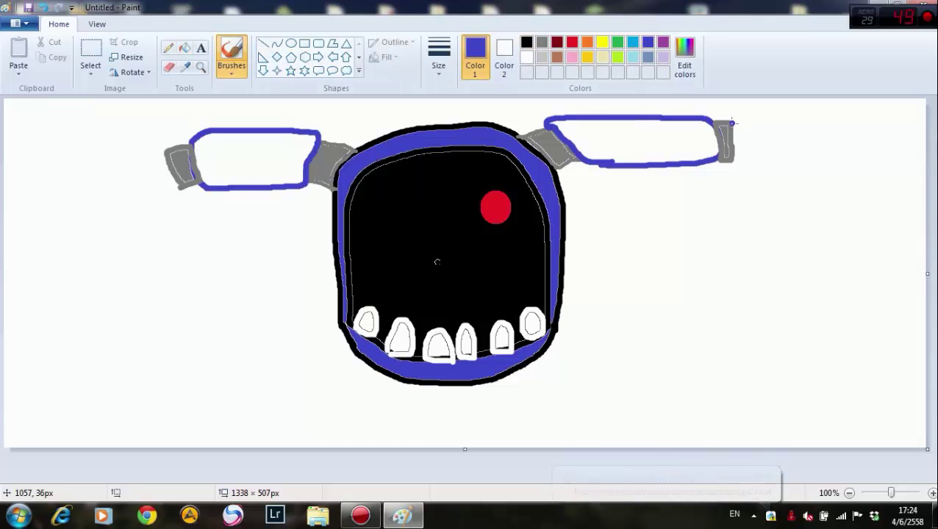
mouse_move(730, 124)
left_mouse_down()
mouse_move(739, 115)
mouse_move(764, 129)
mouse_move(797, 238)
left_mouse_up()
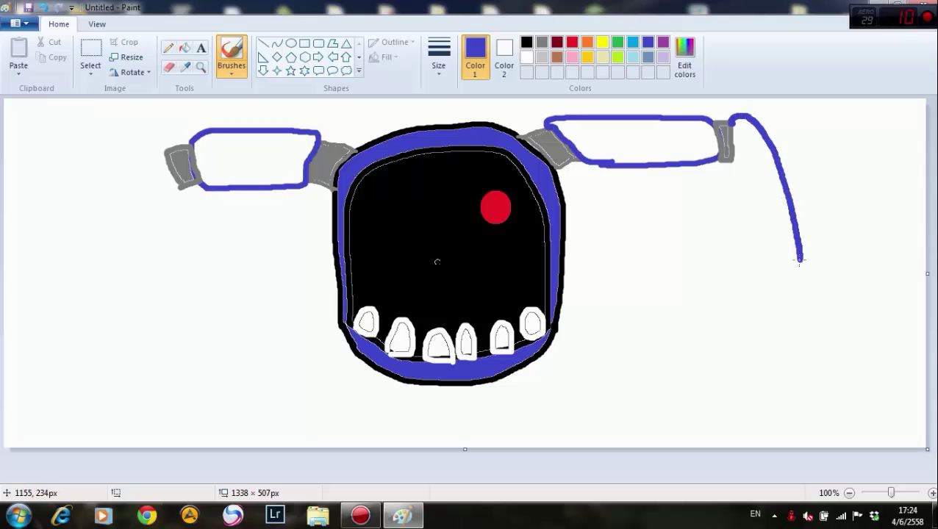
mouse_move(782, 277)
left_mouse_down()
mouse_move(763, 261)
mouse_move(747, 223)
mouse_move(728, 118)
left_mouse_up()
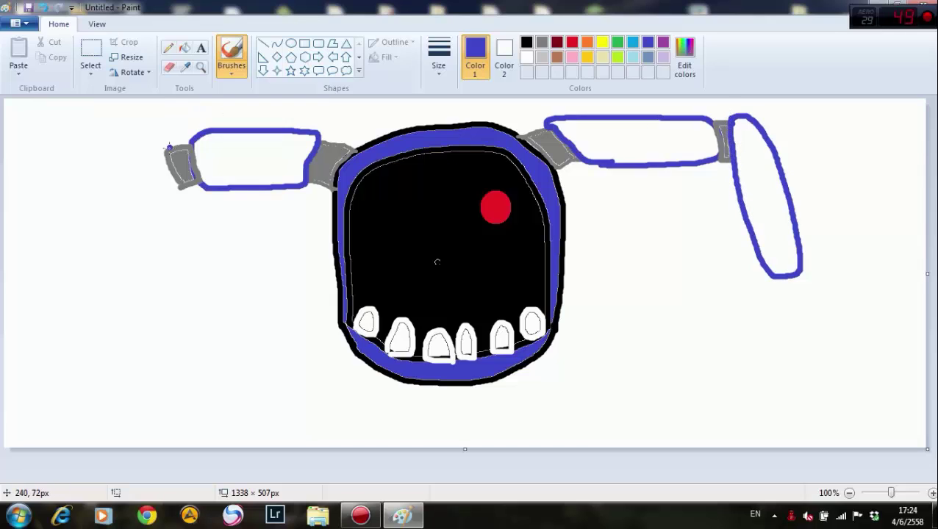
mouse_move(163, 150)
left_mouse_down()
mouse_move(140, 251)
mouse_move(142, 319)
mouse_move(156, 347)
mouse_move(174, 339)
mouse_move(197, 276)
mouse_move(194, 203)
mouse_move(156, 147)
left_mouse_up()
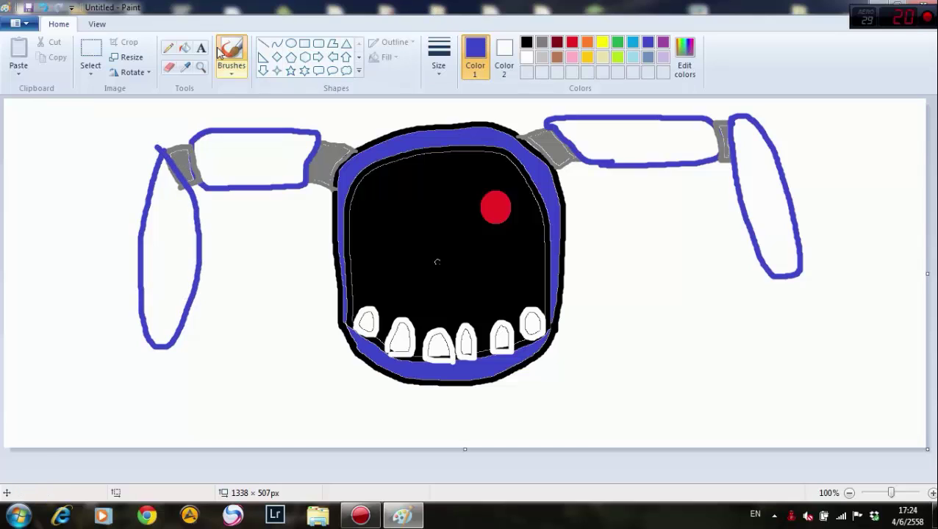
- Fill the two drooping and the two inner ear segments with indigo
left_click(184, 48)
left_click(187, 235)
left_click(753, 201)
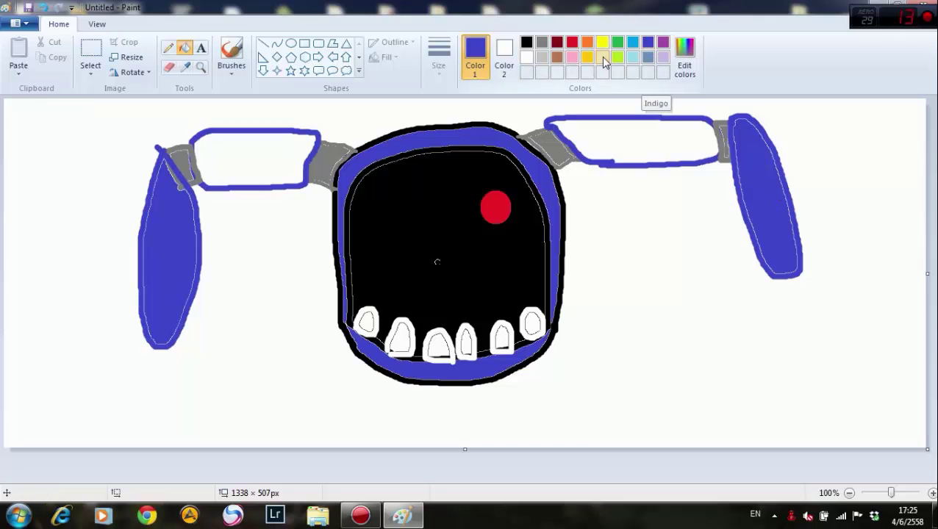
left_click(287, 142)
left_click(621, 139)
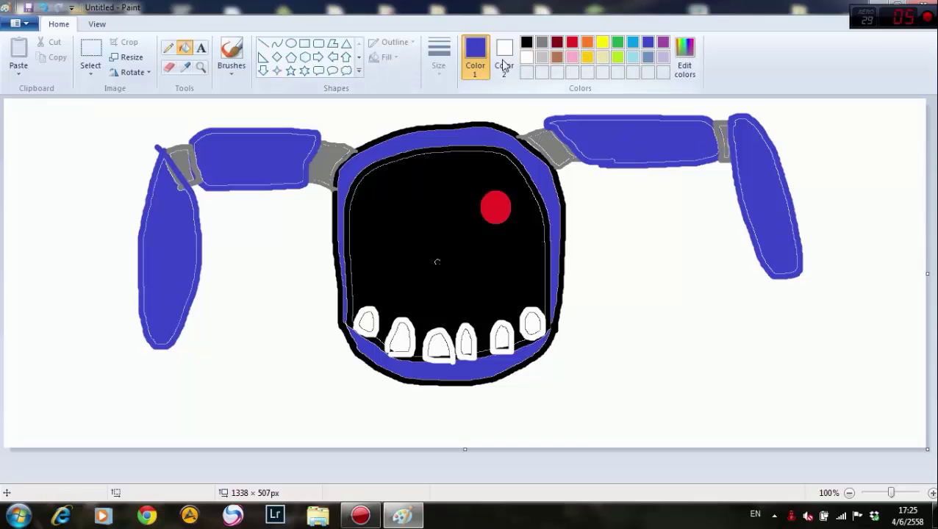
- Brush blue-gray lines lengthwise inside both inner ear segments to mark off a central band in each
left_click(231, 53)
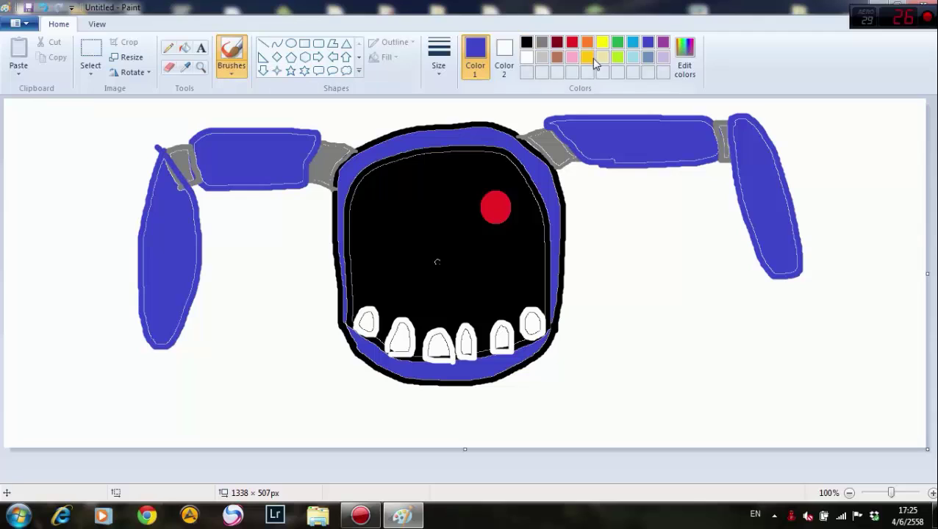
left_click(646, 58)
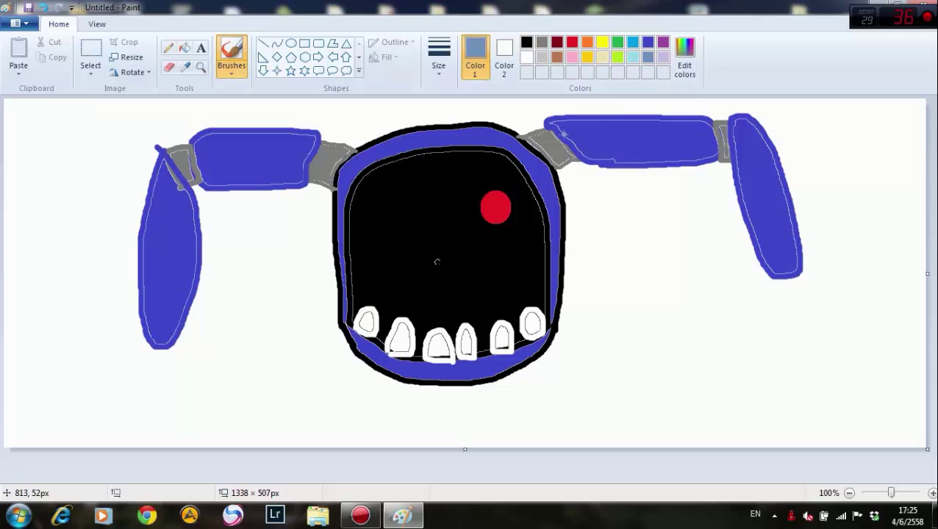
mouse_move(574, 135)
left_mouse_down()
mouse_move(719, 138)
mouse_move(580, 151)
left_mouse_up()
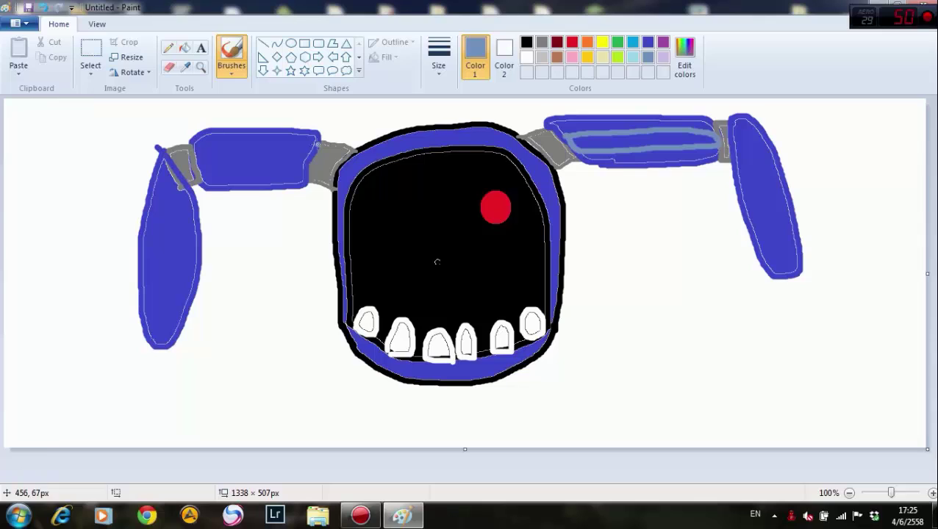
mouse_move(314, 147)
left_mouse_down()
mouse_move(192, 157)
mouse_move(208, 172)
mouse_move(306, 168)
left_mouse_up()
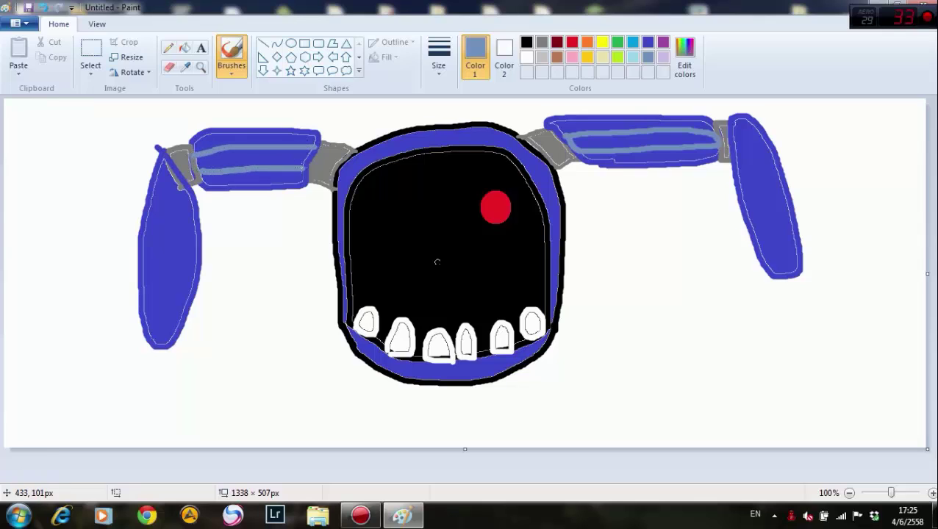
- Fill the central bands of both inner ear segments with blue-gray
left_click(184, 47)
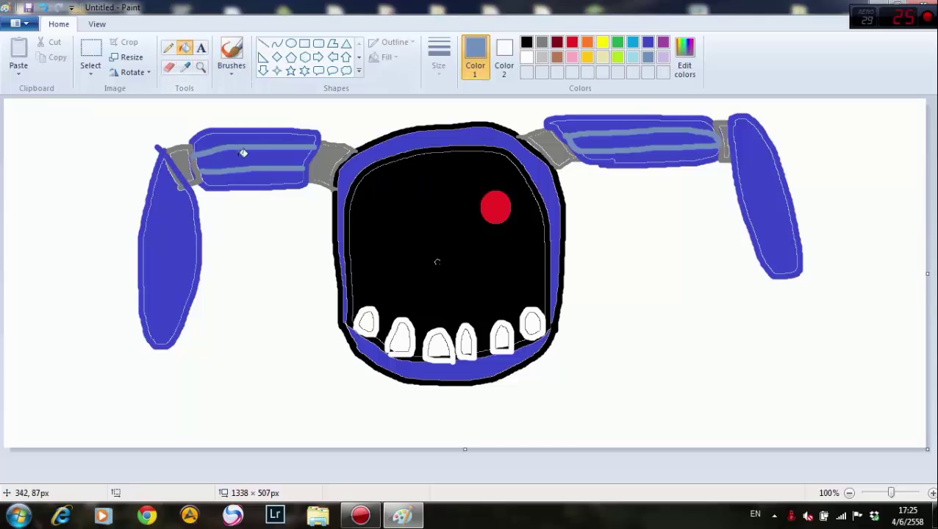
left_click(246, 159)
left_click(630, 149)
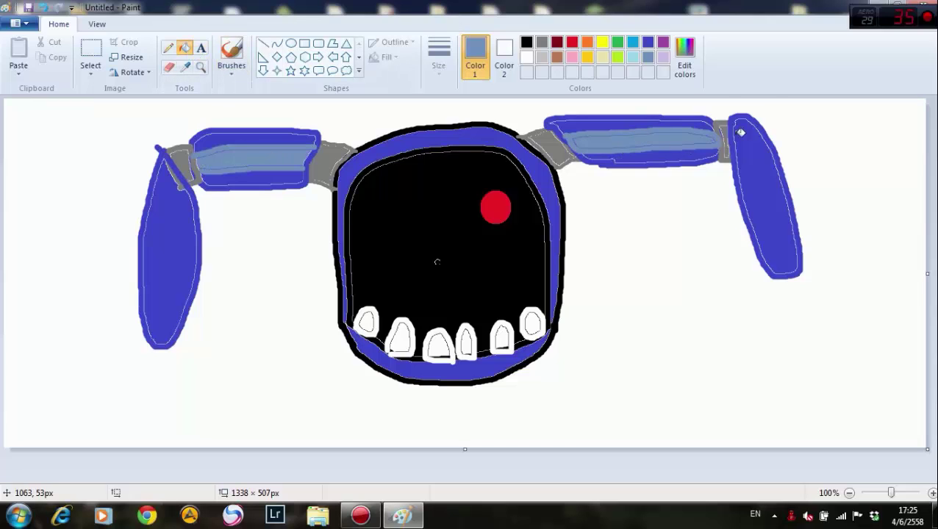
- Try bright yellow as the fill of the right ear's central band and select gold
left_click(602, 42)
left_click(614, 144)
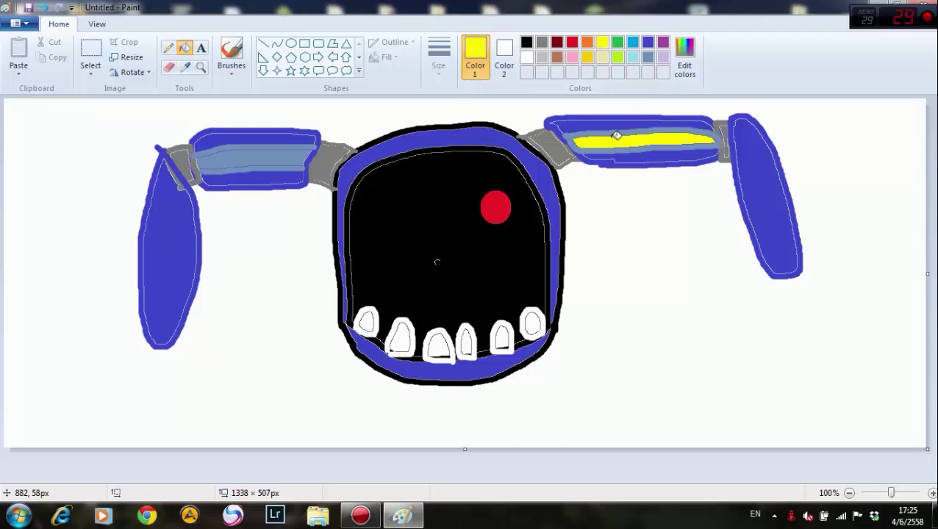
left_click(586, 58)
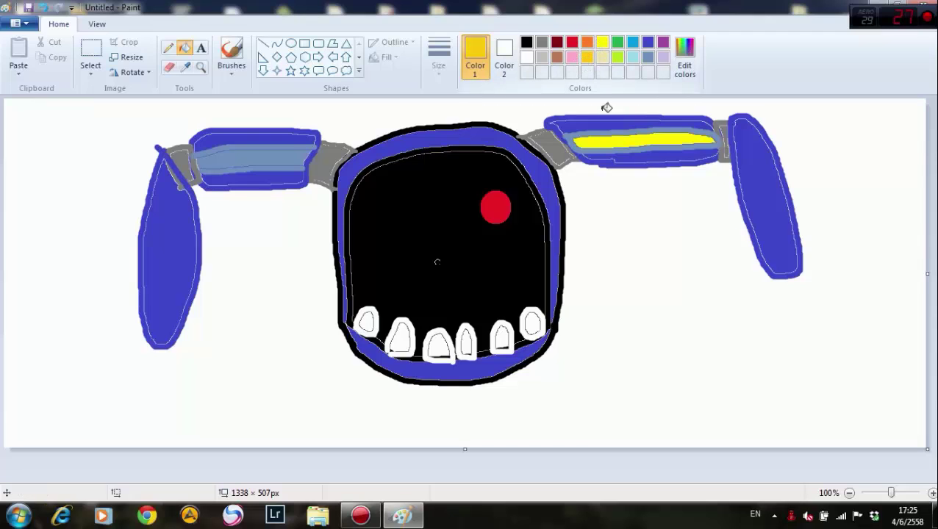
- Fill the central bands of both inner ear segments and their border lines with light yellow
left_click(604, 61)
left_click(632, 138)
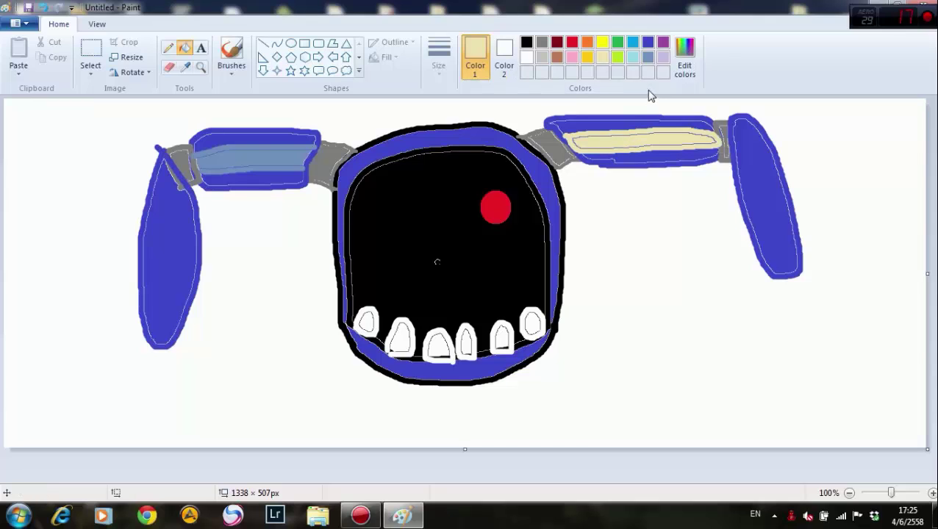
left_click(264, 153)
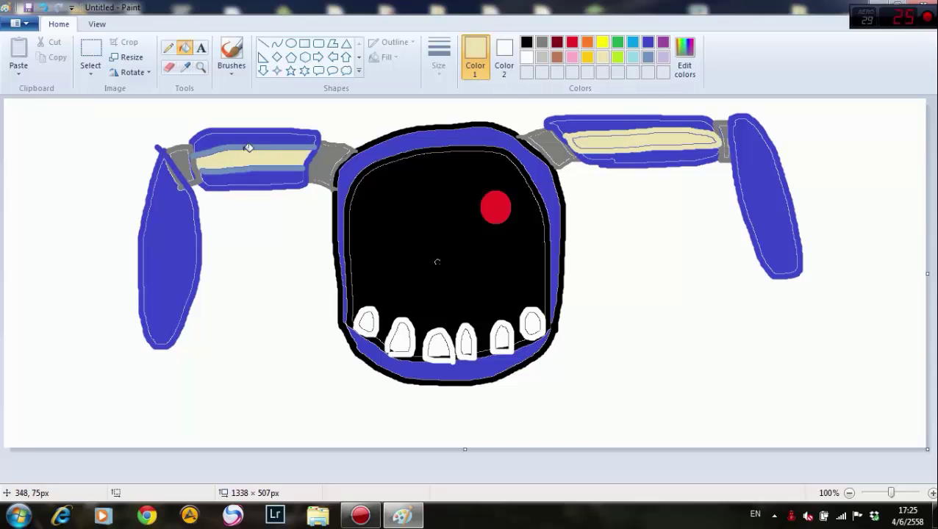
left_click(245, 144)
left_click(254, 168)
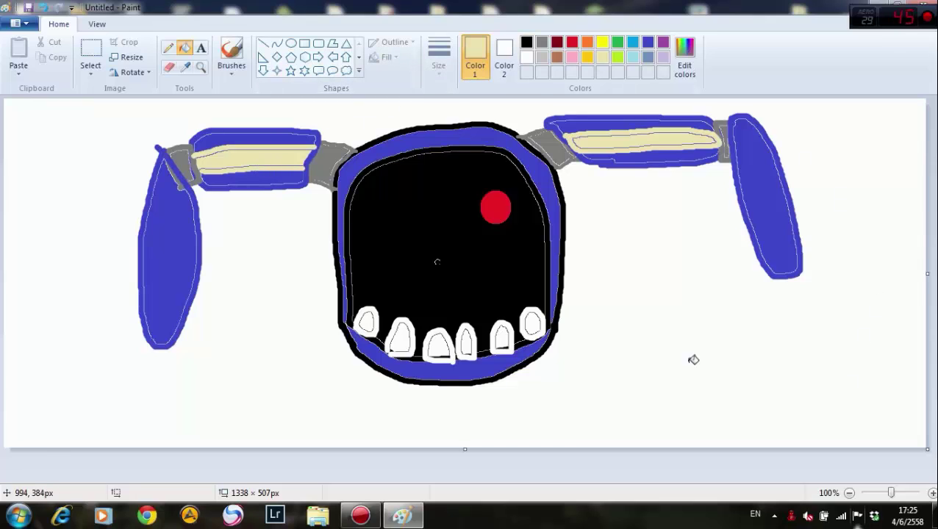
- Brush two indigo body side lines from the head's lower sides down to the canvas edge with the thickest brush
left_click(648, 44)
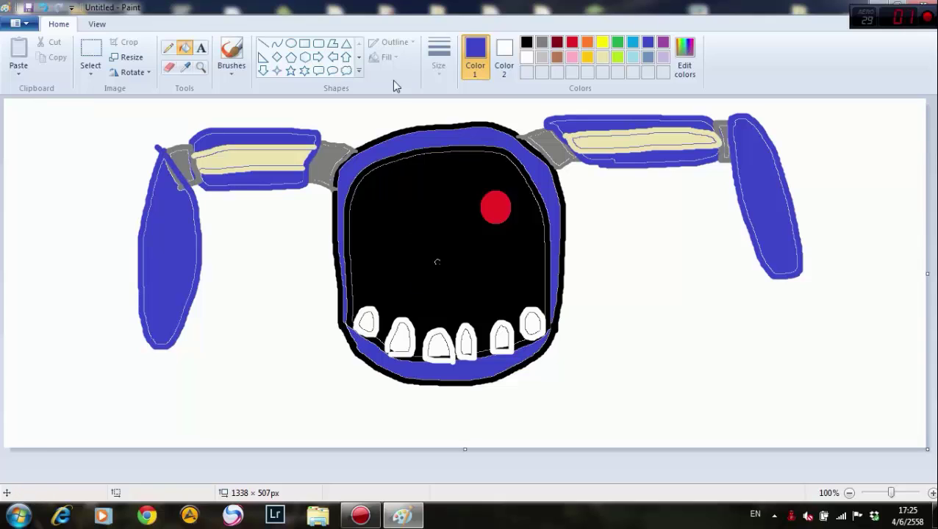
left_click(232, 56)
left_click(439, 55)
left_click(457, 178)
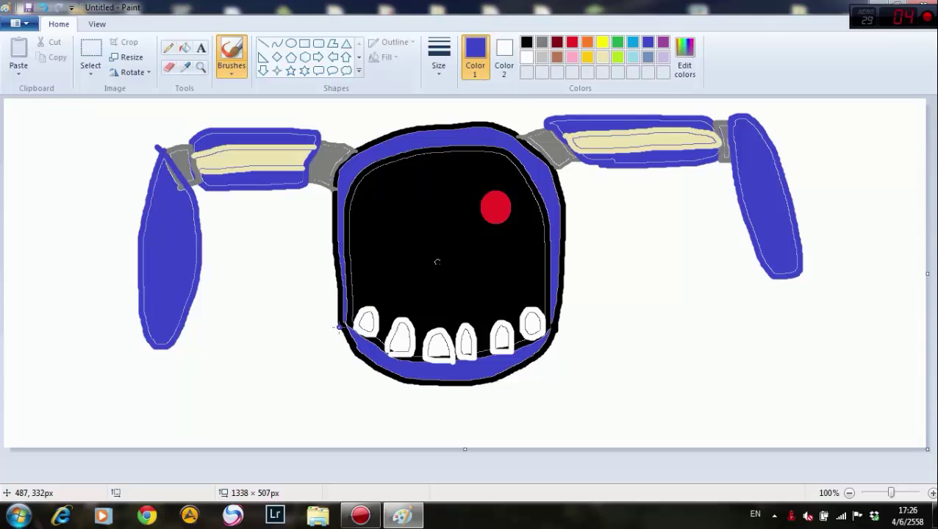
left_click_drag(340, 329, 313, 400)
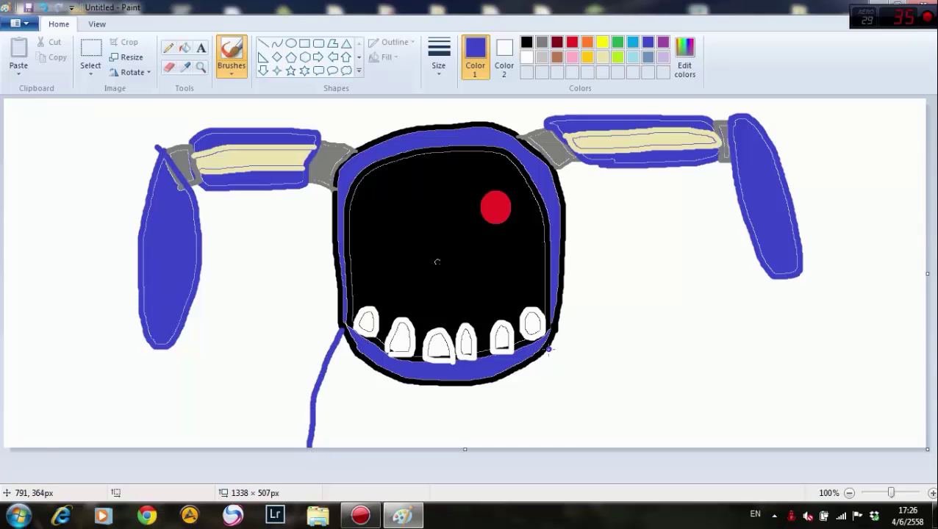
left_click_drag(555, 333, 570, 455)
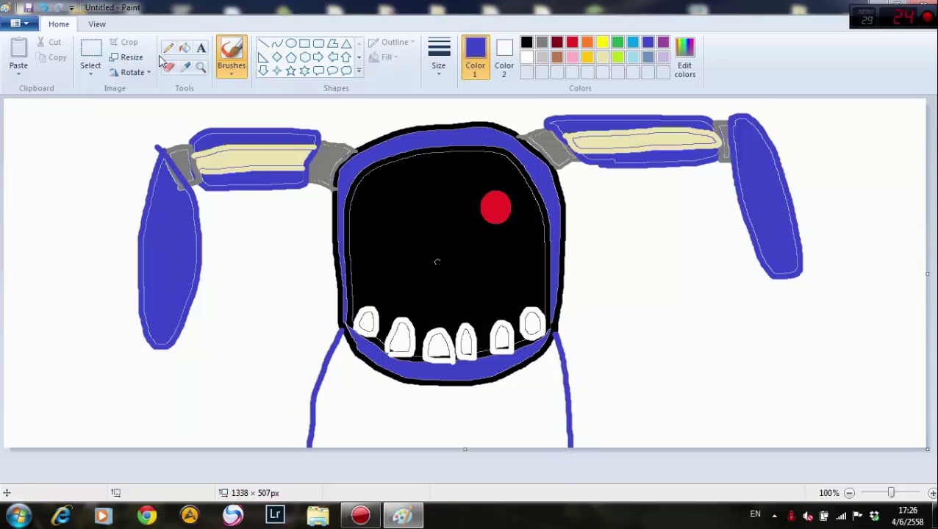
- Fill the body with indigo and draw a solid red circle about 44 × 40 px just below the chin
left_click(185, 48)
left_click(390, 416)
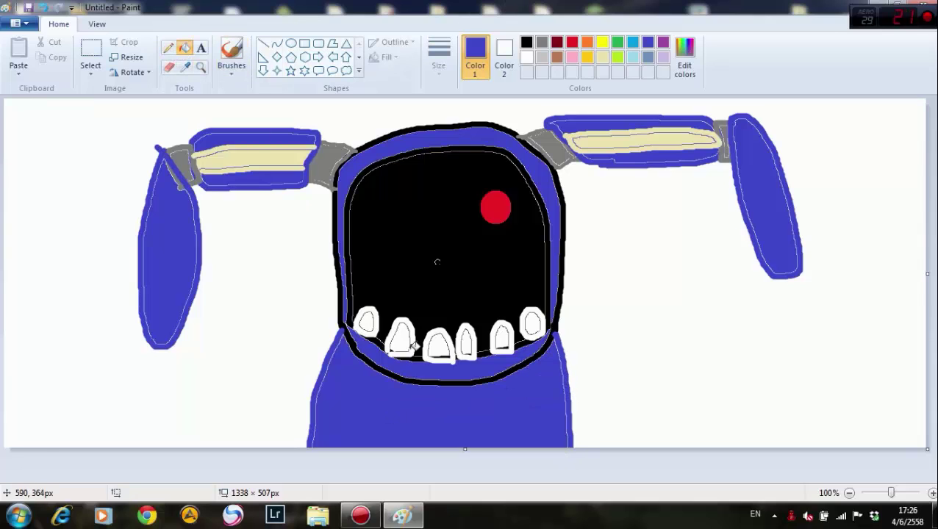
left_click(573, 48)
left_click(291, 43)
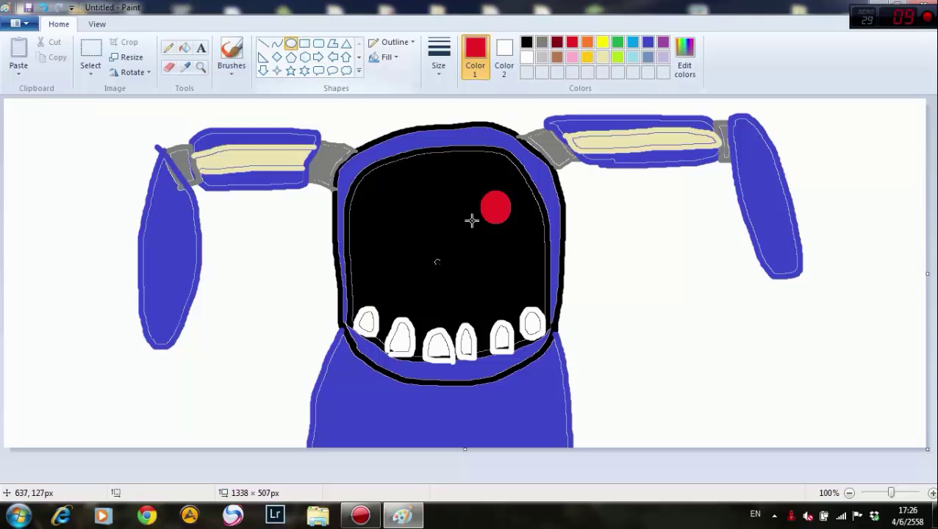
left_click(438, 55)
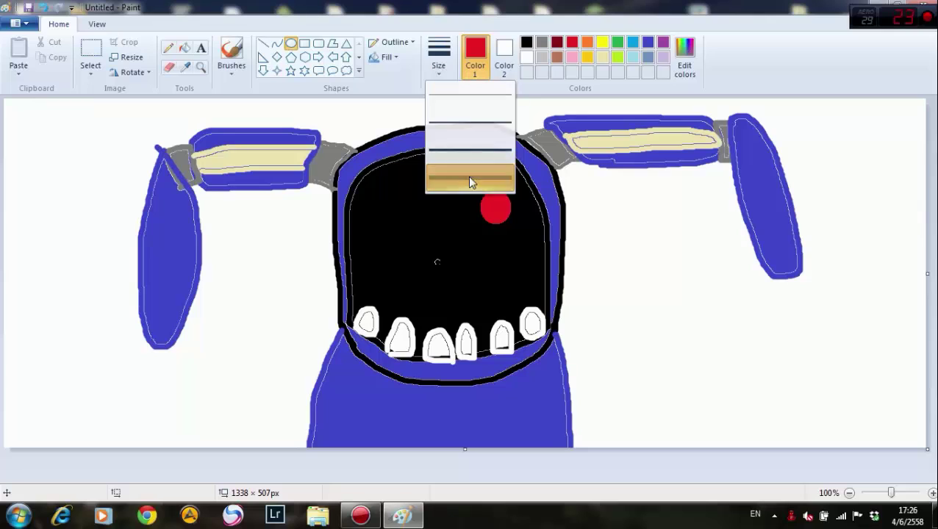
left_click(469, 182)
left_click_drag(431, 389, 463, 418)
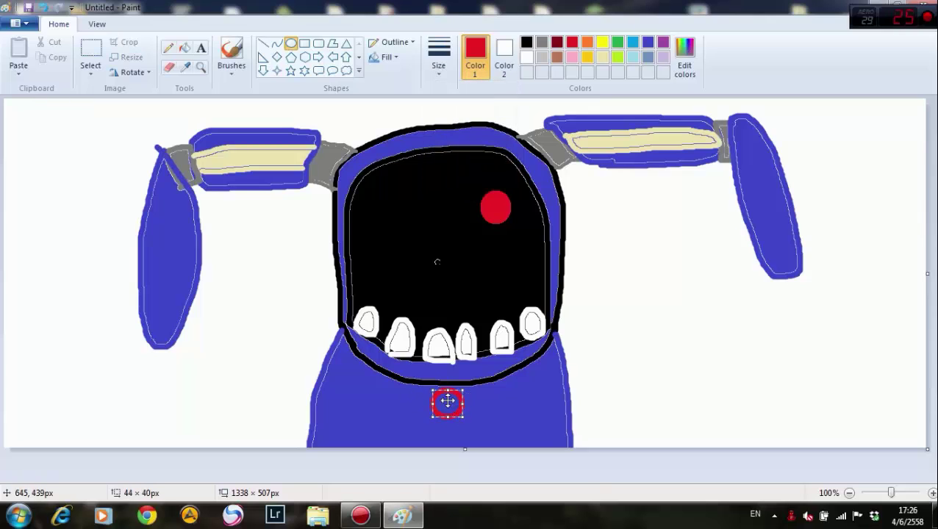
left_click(368, 367)
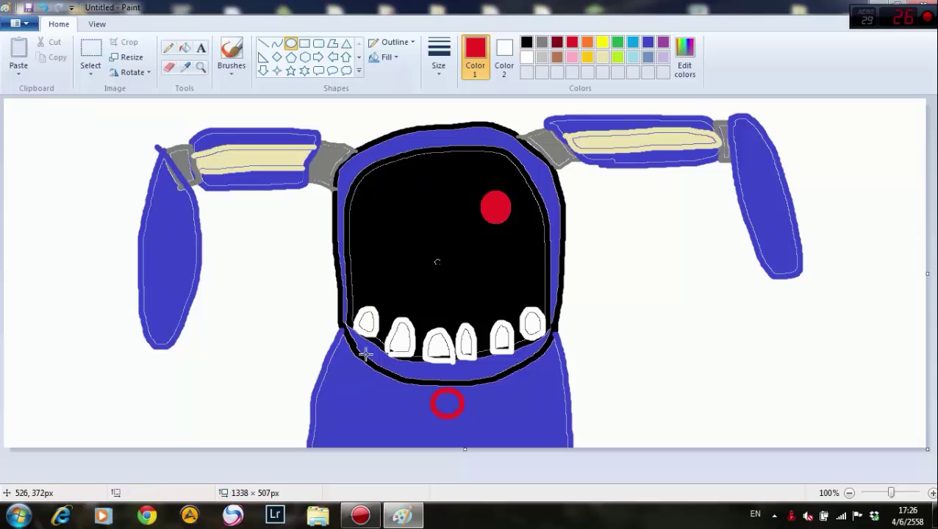
left_click(183, 49)
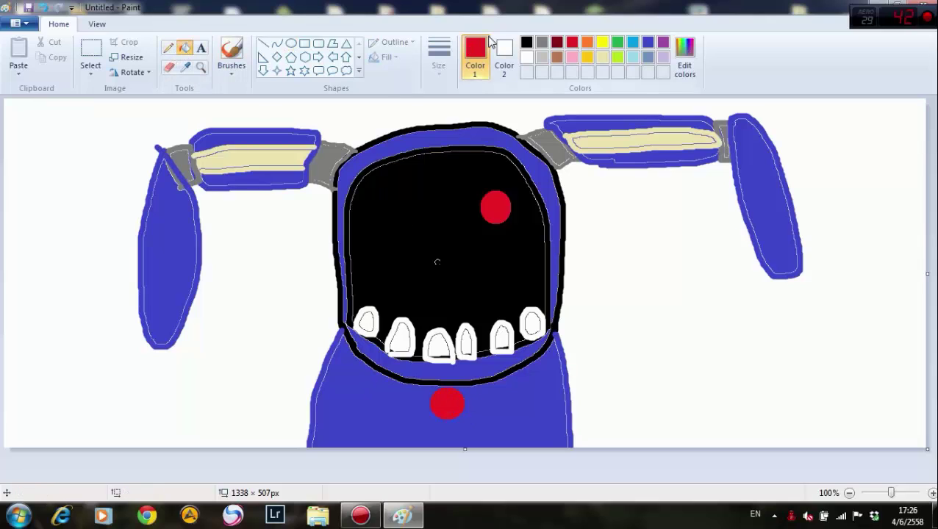
- Outline the bow tie's left loop with thick straight red lines flaring out from the red circle
left_click(263, 43)
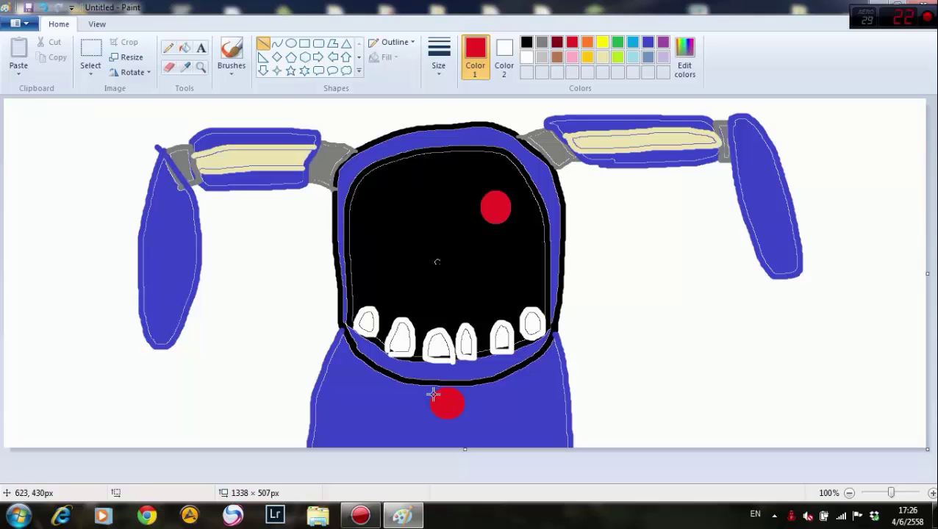
left_click_drag(427, 399, 379, 379)
left_click(310, 369)
left_click_drag(430, 406, 378, 424)
left_click(339, 389)
left_click_drag(380, 379, 380, 424)
left_click(352, 403)
- Outline the bow tie's right loop with straight red lines and fill both loops with red
mouse_move(416, 397)
left_mouse_down()
mouse_move(461, 402)
mouse_move(491, 386)
left_mouse_up()
left_click(448, 391)
left_click(500, 390)
left_click_drag(492, 386, 497, 418)
left_click(184, 47)
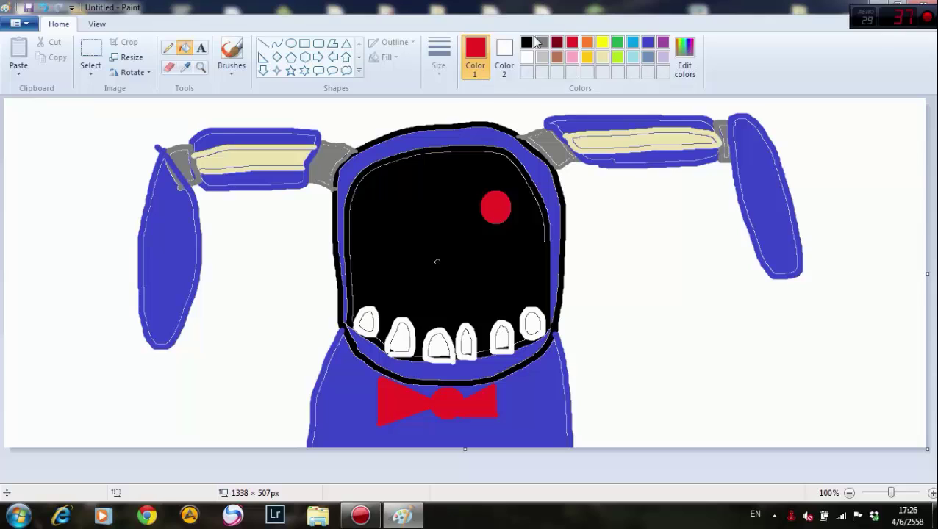
- Brush an indigo outline of a torn arm stump beside the body's right edge and fill it with indigo
left_click(648, 45)
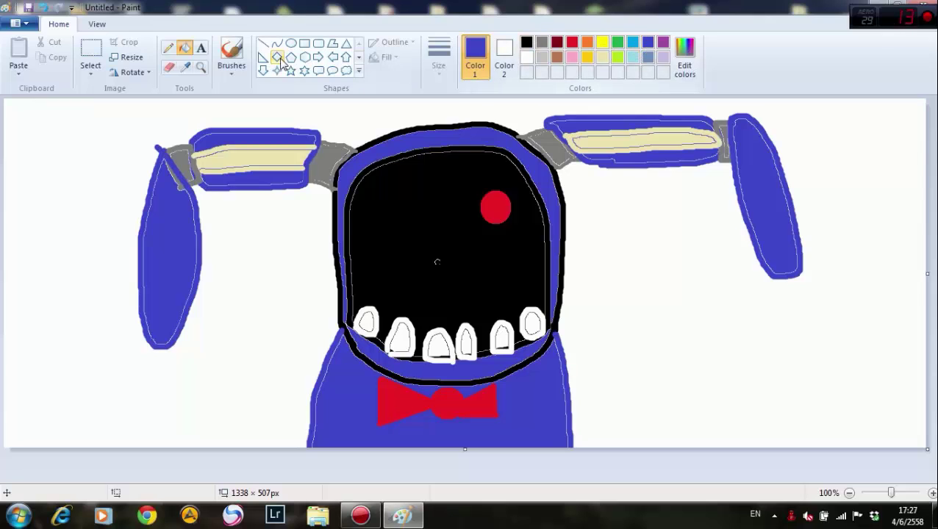
left_click(235, 53)
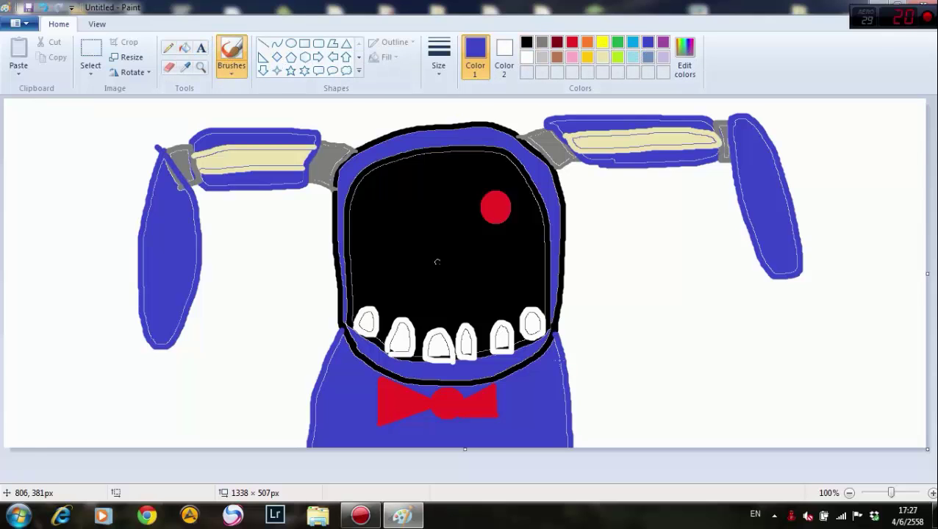
mouse_move(559, 340)
left_mouse_down()
mouse_move(630, 319)
mouse_move(656, 388)
mouse_move(625, 386)
mouse_move(617, 336)
mouse_move(616, 388)
mouse_move(628, 403)
mouse_move(569, 405)
mouse_move(564, 349)
left_mouse_up()
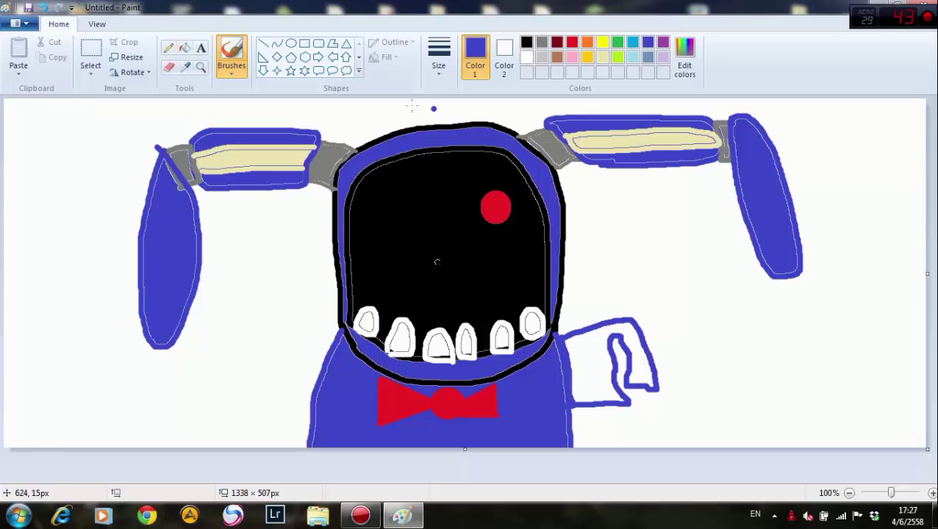
left_click(184, 48)
left_click(600, 345)
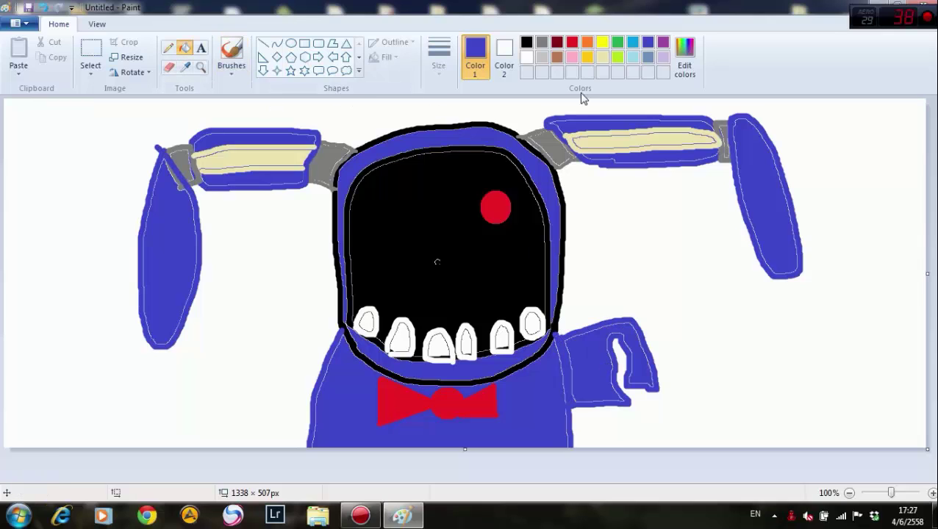
- Brush black over the tear inside the arm stump and along its lower outer edge
left_click(526, 44)
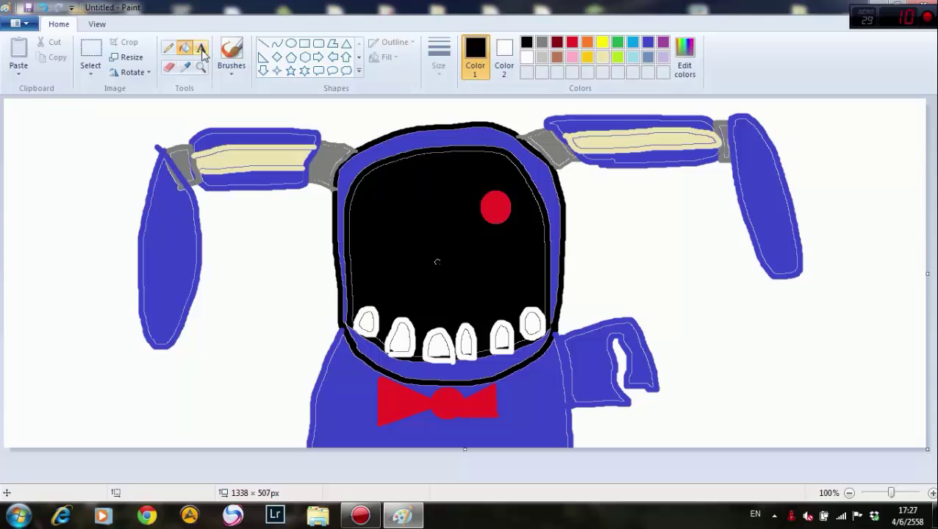
left_click(232, 51)
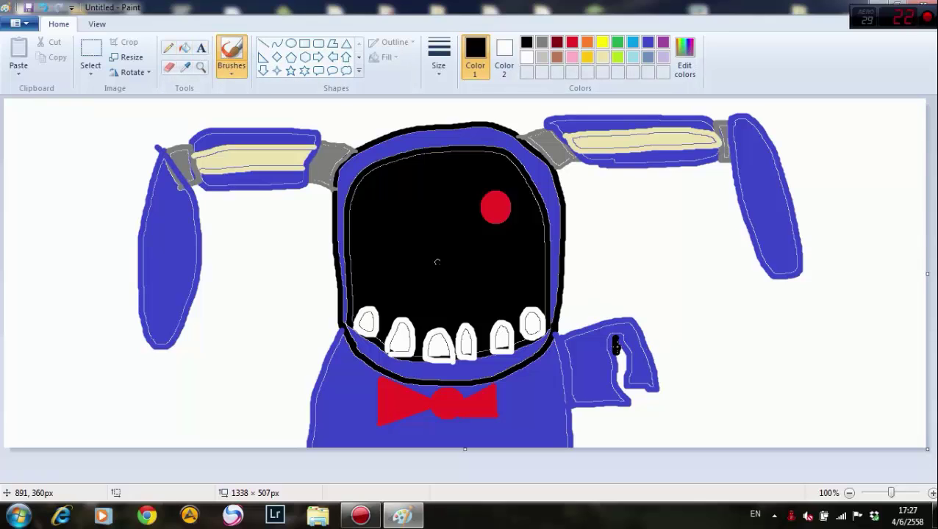
left_click_drag(623, 360, 617, 350)
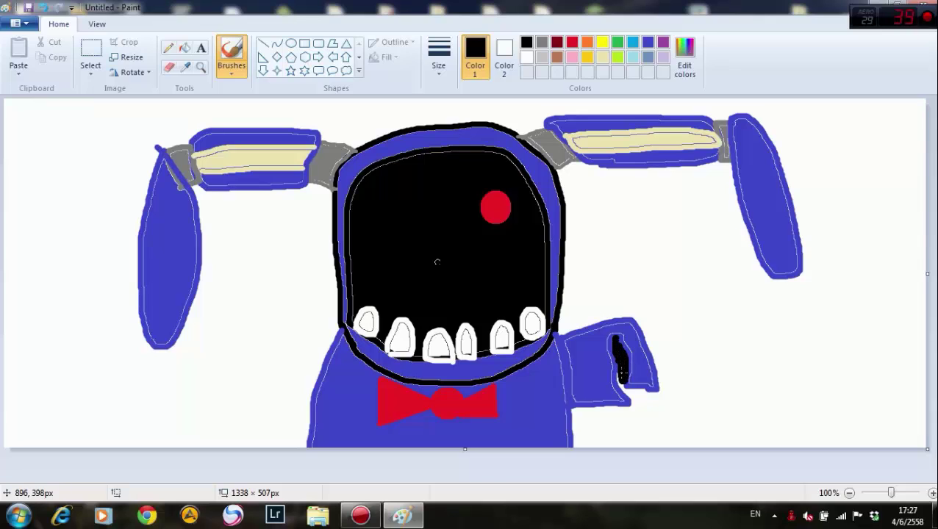
mouse_move(619, 377)
left_mouse_down()
mouse_move(630, 398)
mouse_move(621, 387)
left_mouse_up()
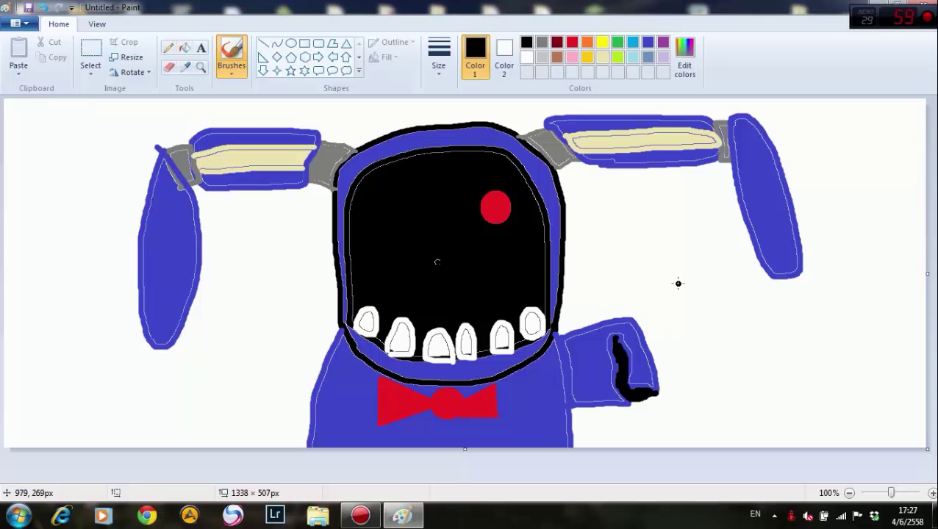
- Brush two red wires and two turquoise wires hanging from the arm stump down to the canvas edge
left_click(573, 49)
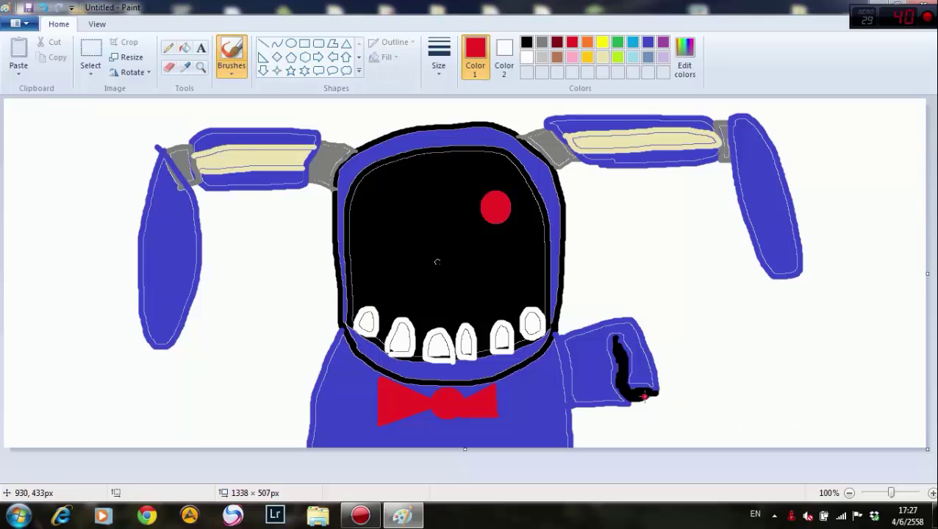
left_click_drag(650, 397, 661, 447)
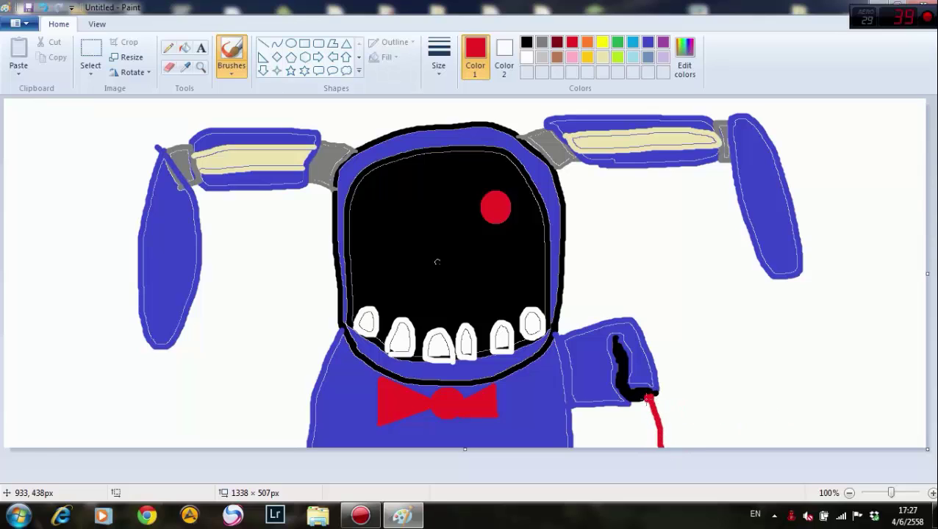
left_click_drag(648, 397, 660, 445)
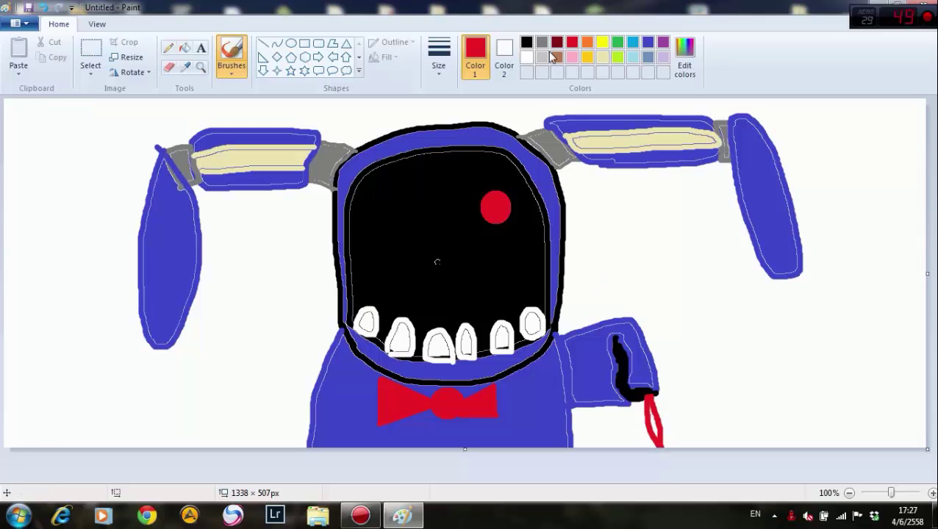
left_click(647, 43)
left_click(634, 44)
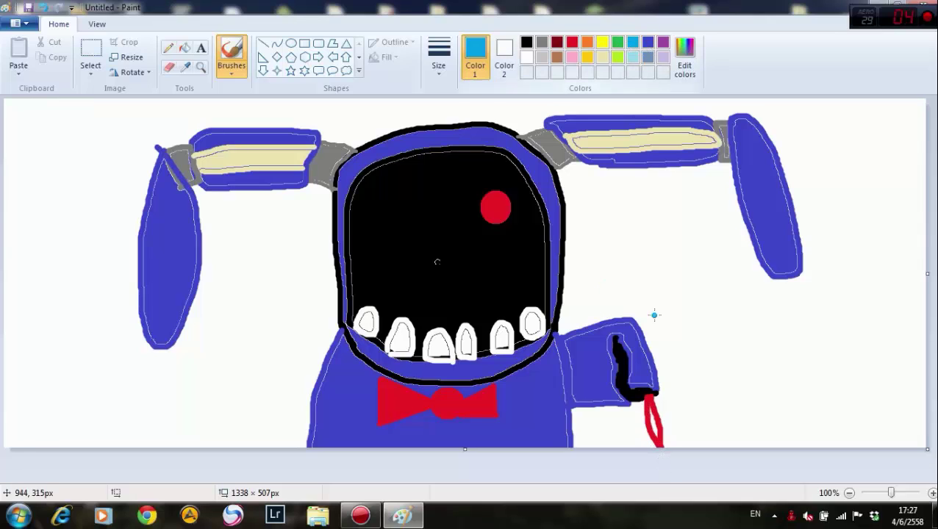
left_click_drag(635, 402, 644, 476)
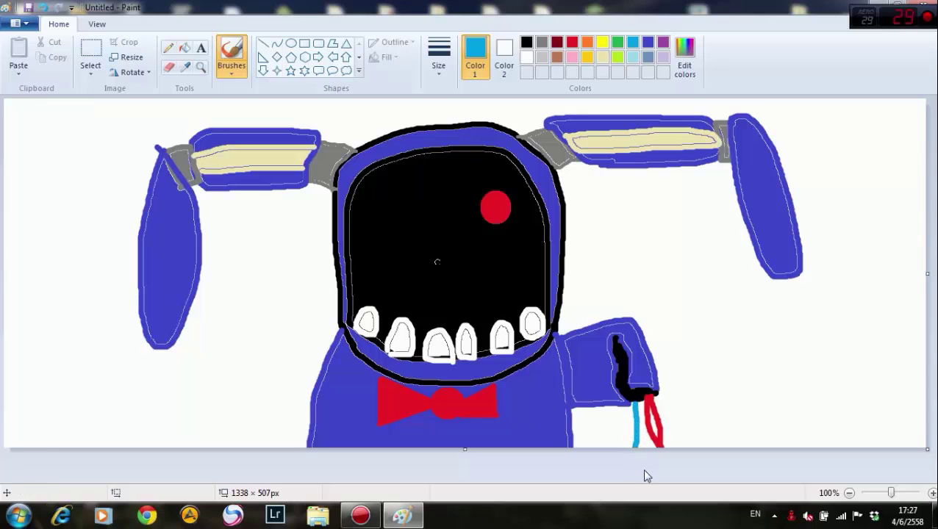
left_click_drag(626, 401, 630, 441)
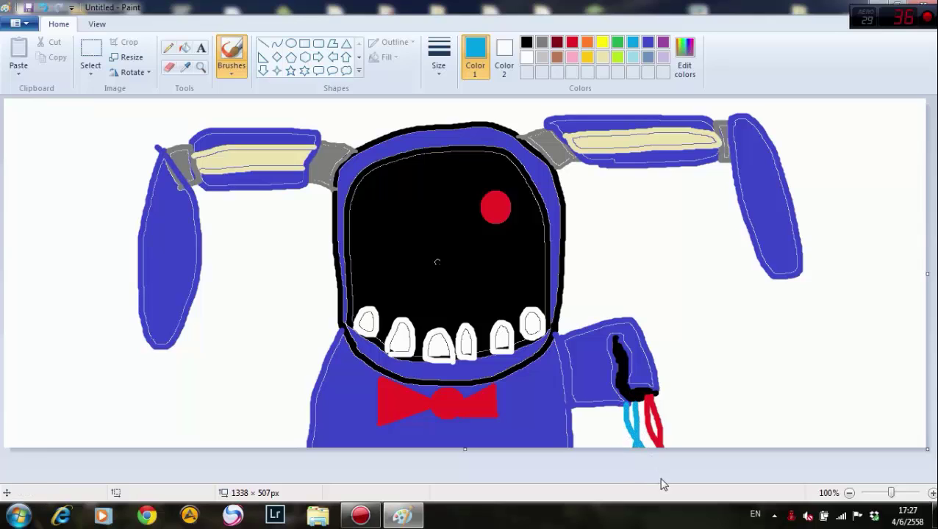
- Brush two green wires and two pale turquoise wires hanging from the underside of the arm stump
left_click(619, 42)
mouse_move(647, 396)
left_mouse_down()
mouse_move(651, 428)
mouse_move(619, 461)
left_mouse_up()
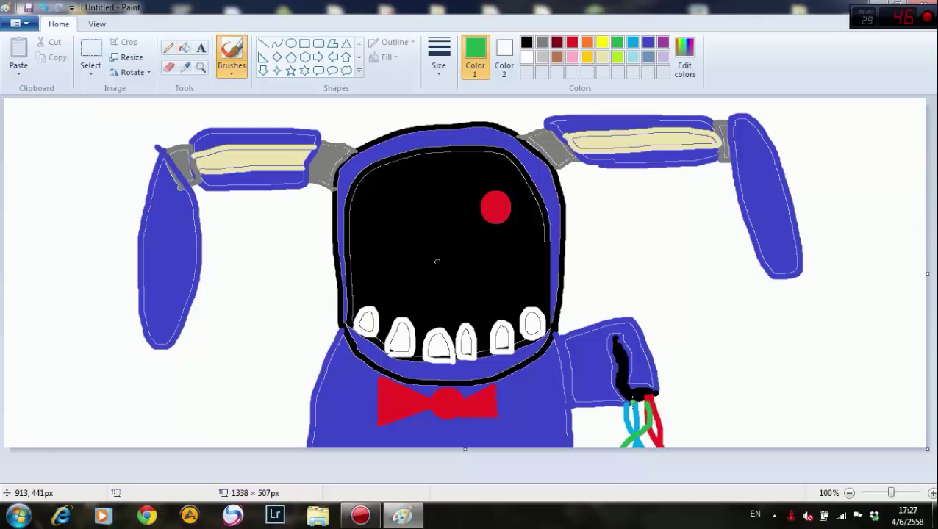
left_click_drag(609, 403, 629, 460)
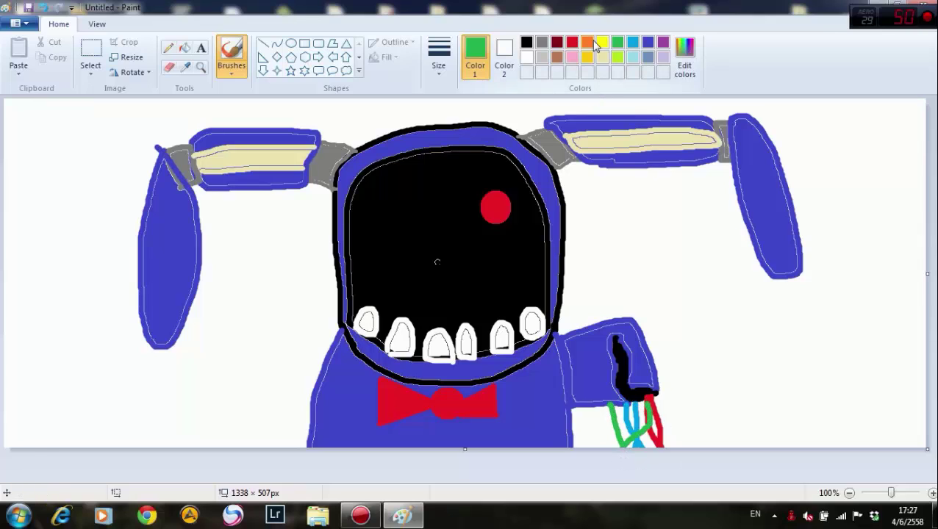
left_click(632, 42)
left_click(632, 57)
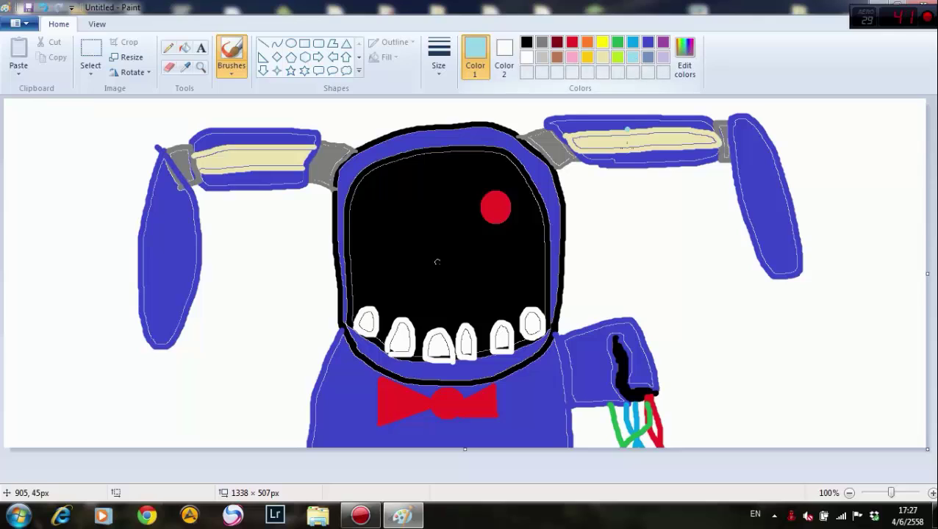
left_click_drag(604, 401, 587, 452)
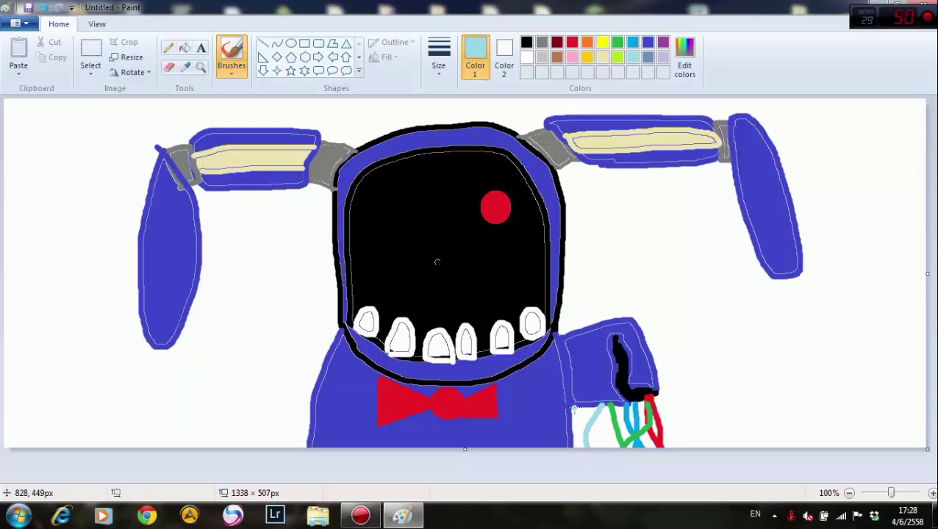
left_click_drag(577, 409, 578, 445)
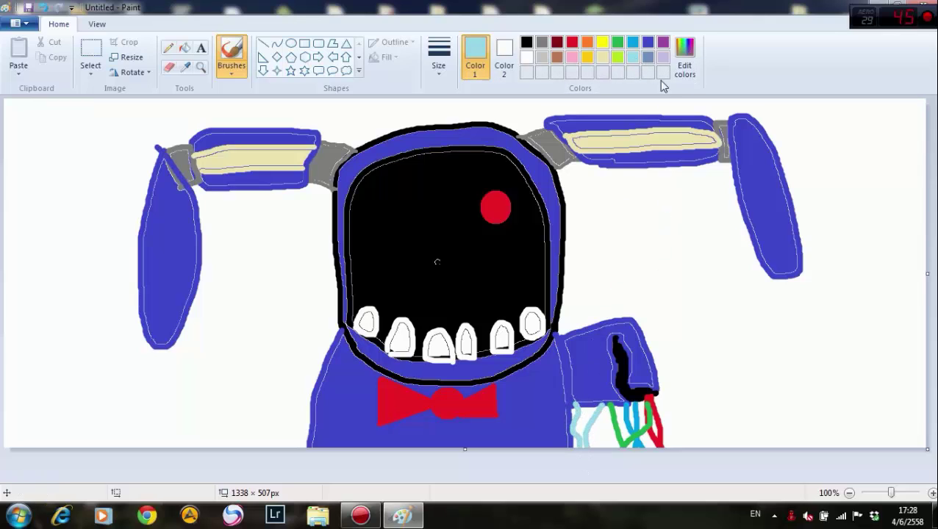
- Brush more red wires into the gap between the pale turquoise and green wires
left_click(572, 42)
left_click(594, 411)
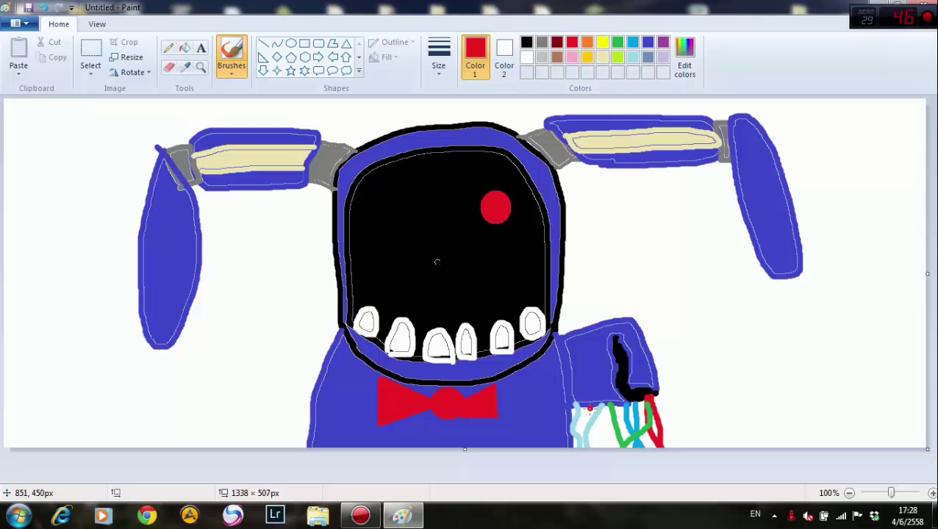
mouse_move(590, 408)
left_mouse_down()
mouse_move(602, 455)
mouse_move(607, 421)
left_mouse_up()
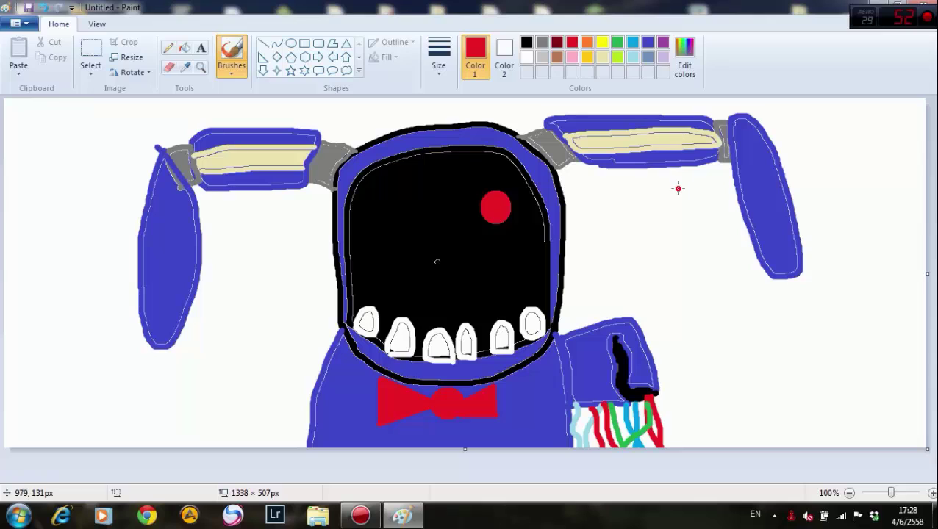
- Brush black damage patches on the body's left side, below the bow tie and near its right shoulder
left_click(526, 43)
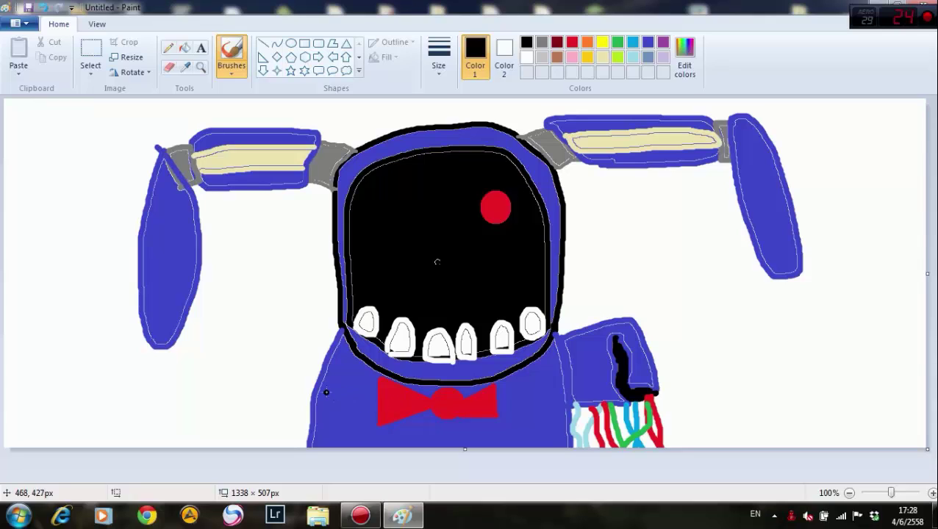
mouse_move(324, 399)
left_mouse_down()
mouse_move(359, 420)
mouse_move(312, 396)
mouse_move(314, 419)
mouse_move(336, 412)
left_mouse_up()
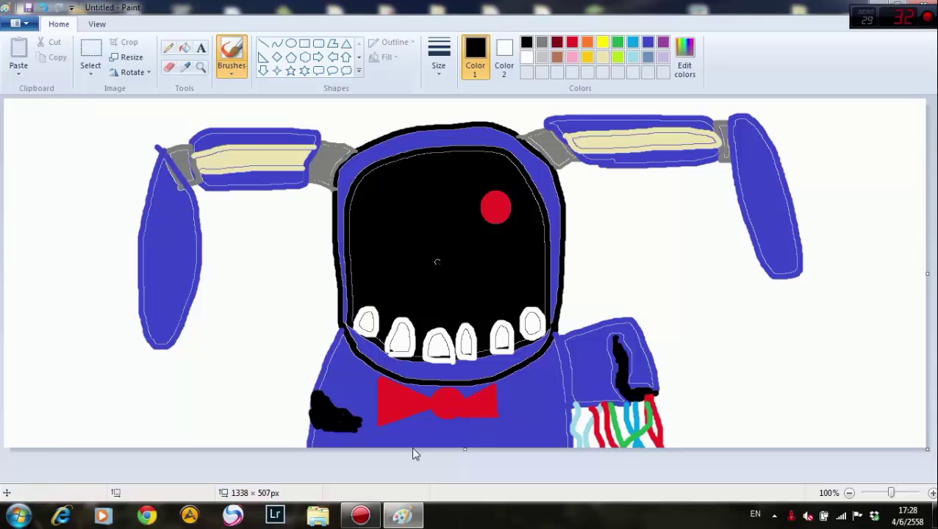
mouse_move(417, 443)
left_mouse_down()
mouse_move(519, 430)
mouse_move(486, 448)
mouse_move(426, 448)
mouse_move(456, 447)
left_mouse_up()
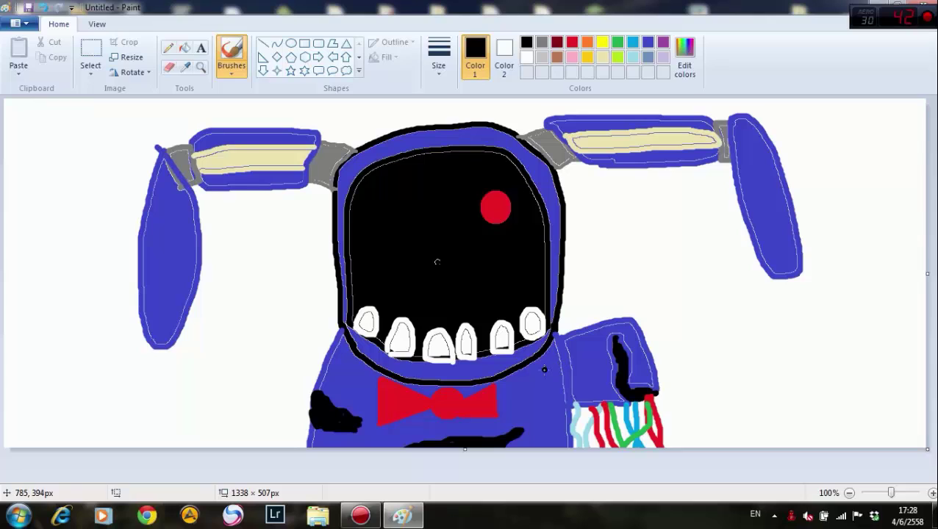
mouse_move(545, 373)
left_mouse_down()
mouse_move(523, 410)
mouse_move(552, 397)
mouse_move(559, 382)
mouse_move(544, 397)
left_mouse_up()
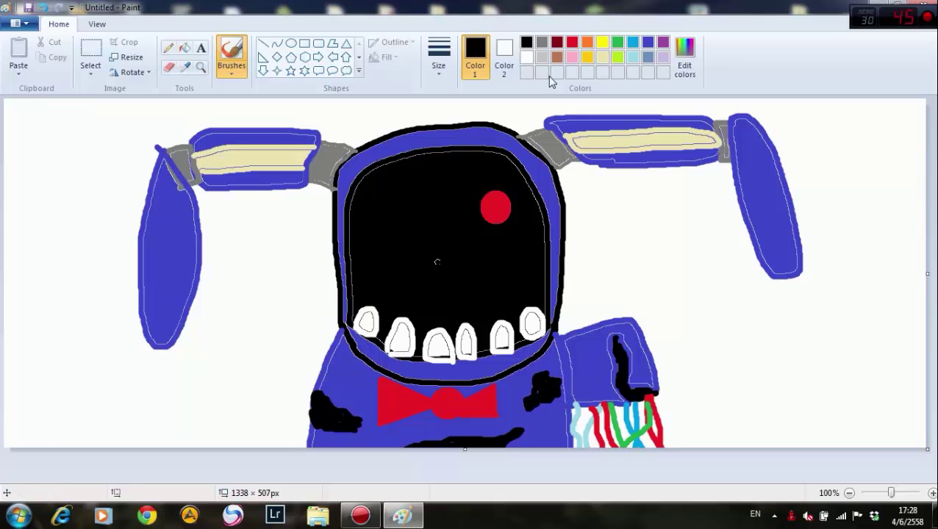
- Brush two turquoise curves from the bow tie's lower corners to the canvas edge and fill the belly between them turquoise
left_click(633, 42)
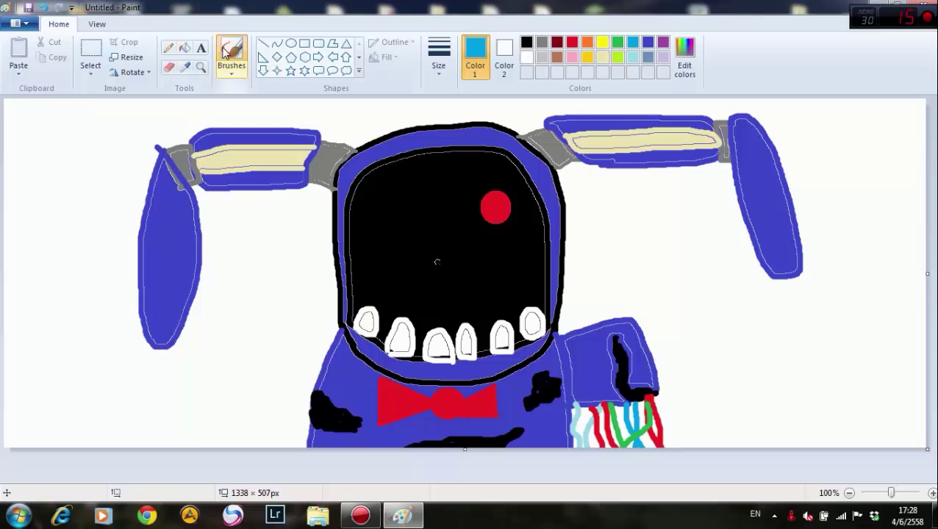
left_click(439, 63)
left_click(459, 184)
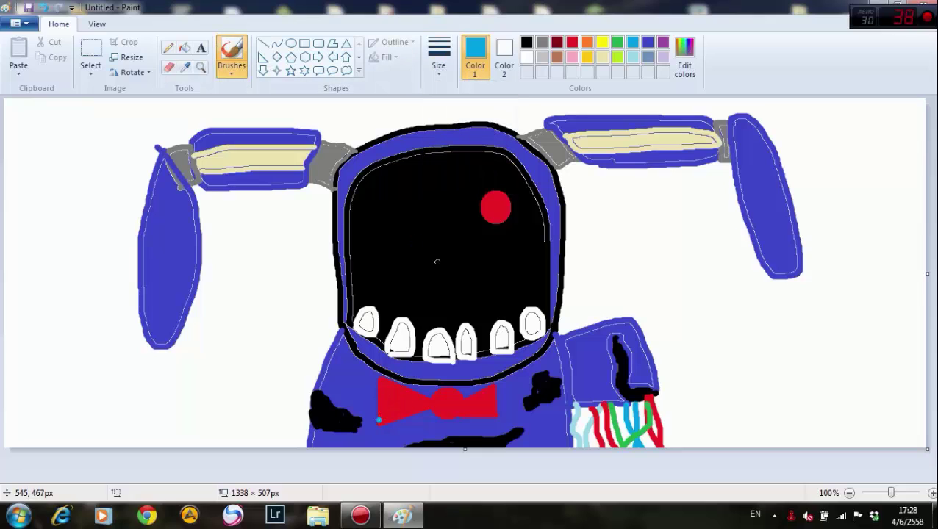
left_click_drag(377, 425, 360, 452)
left_click_drag(498, 416, 533, 446)
left_click(185, 47)
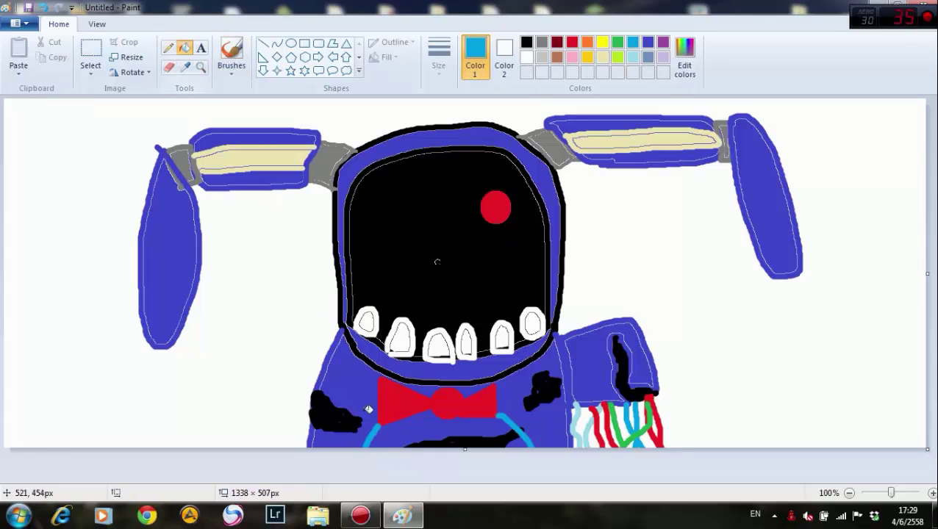
left_click(389, 431)
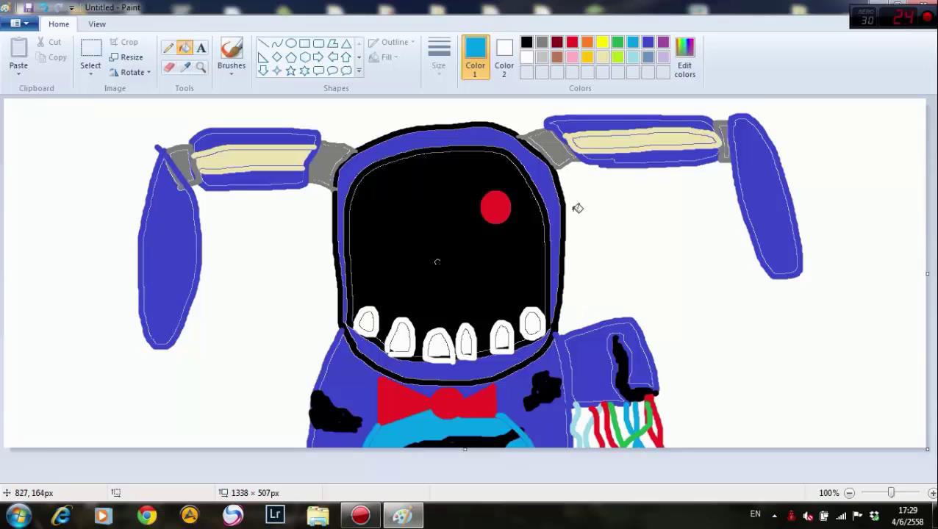
- Outline a jagged torn shoulder in thick indigo blue strokes, extending outward from the body's left side below the head
left_click(648, 43)
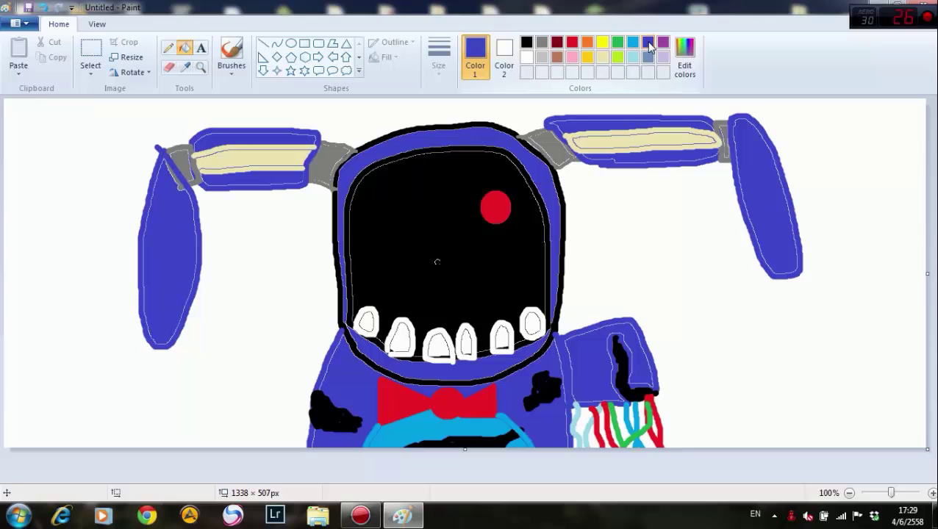
left_click(232, 56)
left_click(439, 55)
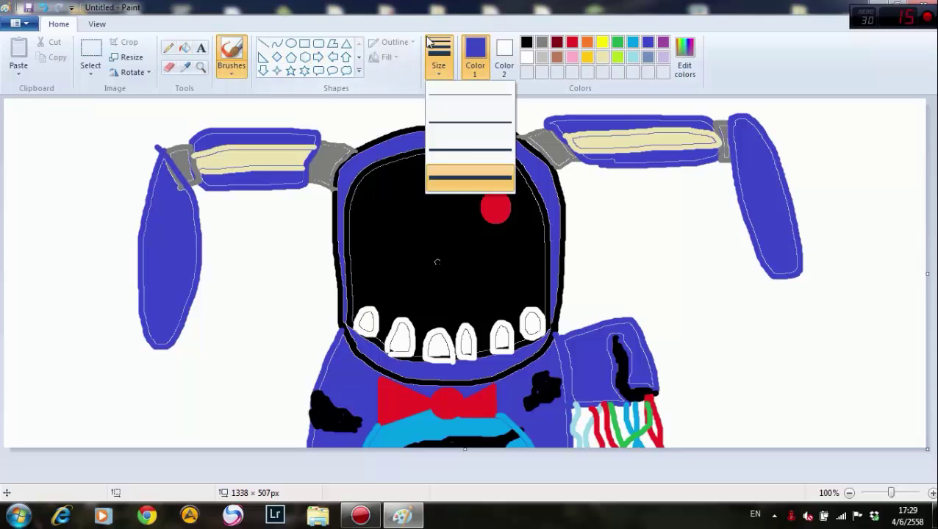
left_click(471, 180)
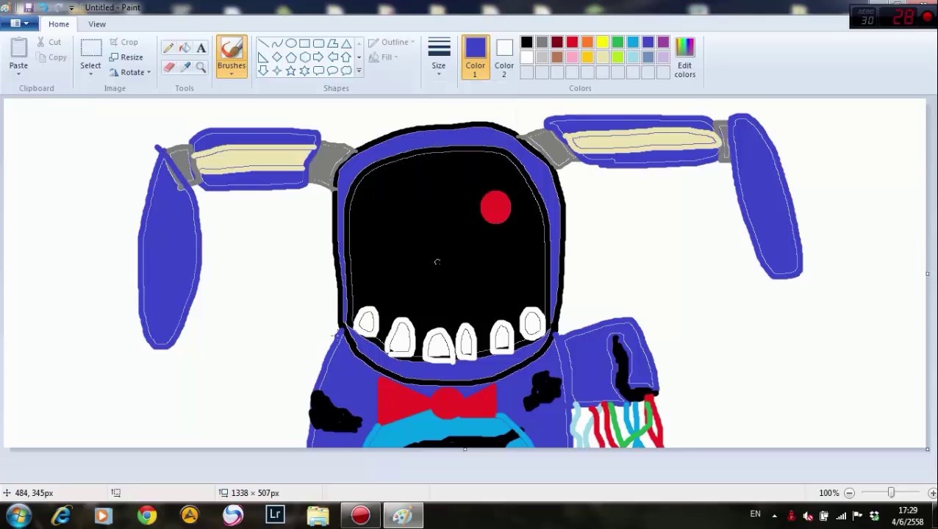
mouse_move(333, 326)
left_mouse_down()
mouse_move(299, 292)
mouse_move(315, 346)
mouse_move(293, 346)
mouse_move(278, 306)
mouse_move(260, 323)
mouse_move(301, 343)
mouse_move(264, 345)
mouse_move(249, 330)
mouse_move(231, 340)
mouse_move(265, 361)
mouse_move(313, 369)
left_mouse_up()
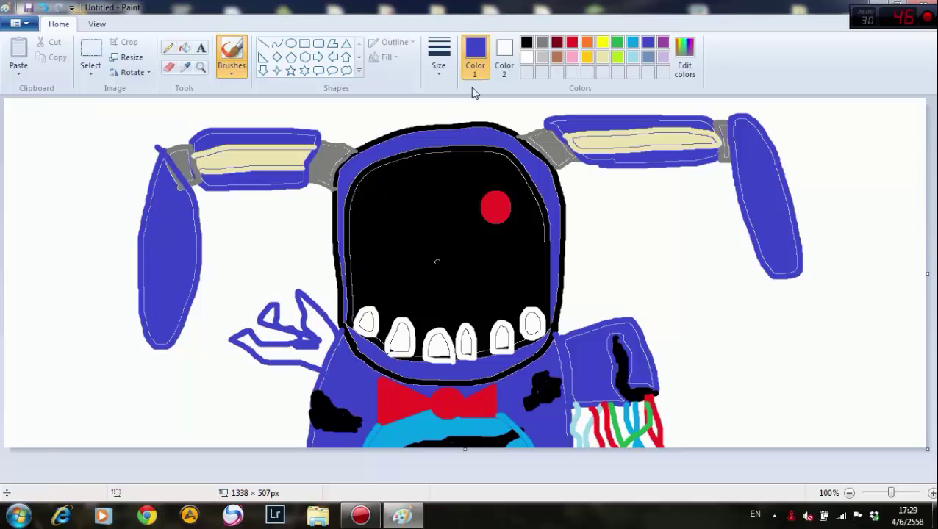
- Brush two black damage patches inside the left shoulder's torn notch and fill the rest of the shoulder indigo blue
left_click(526, 42)
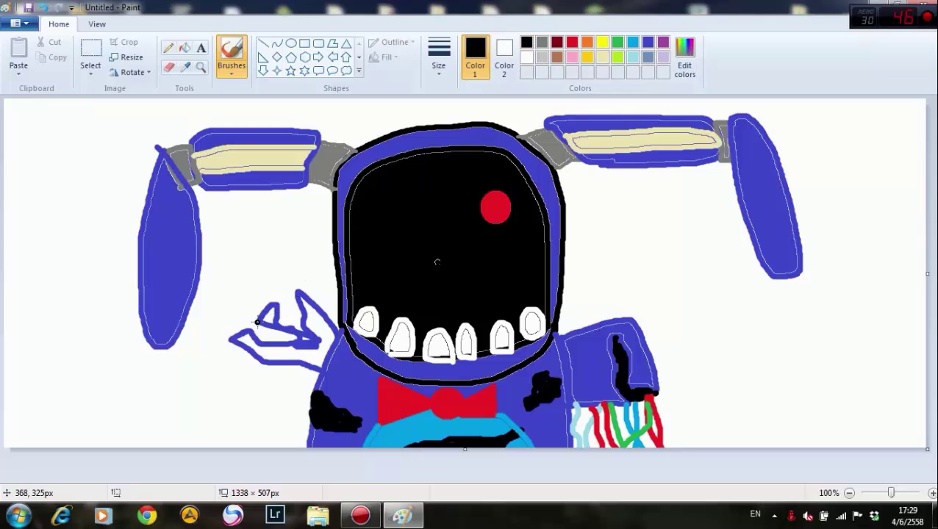
mouse_move(254, 327)
left_mouse_down()
mouse_move(299, 338)
mouse_move(258, 334)
left_mouse_up()
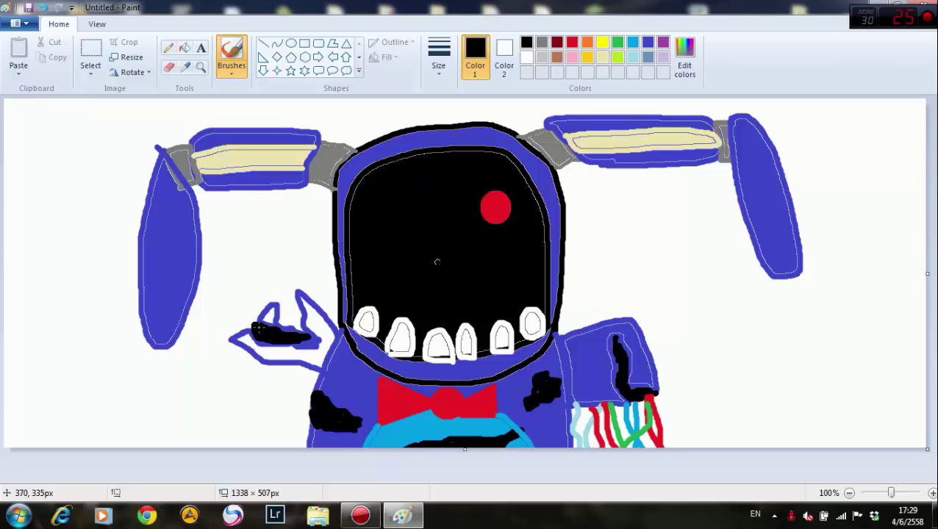
mouse_move(282, 303)
left_mouse_down()
mouse_move(305, 330)
mouse_move(285, 321)
mouse_move(286, 299)
mouse_move(292, 323)
mouse_move(290, 288)
left_mouse_up()
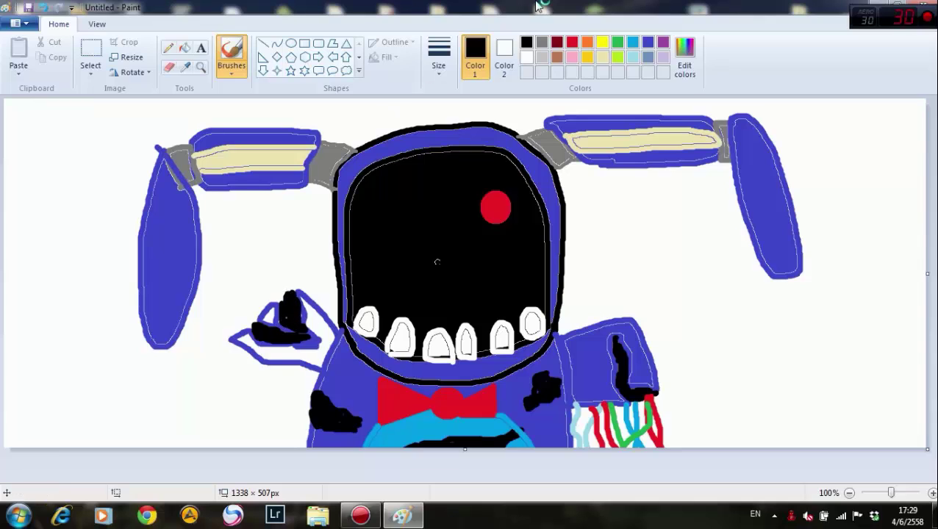
left_click(647, 44)
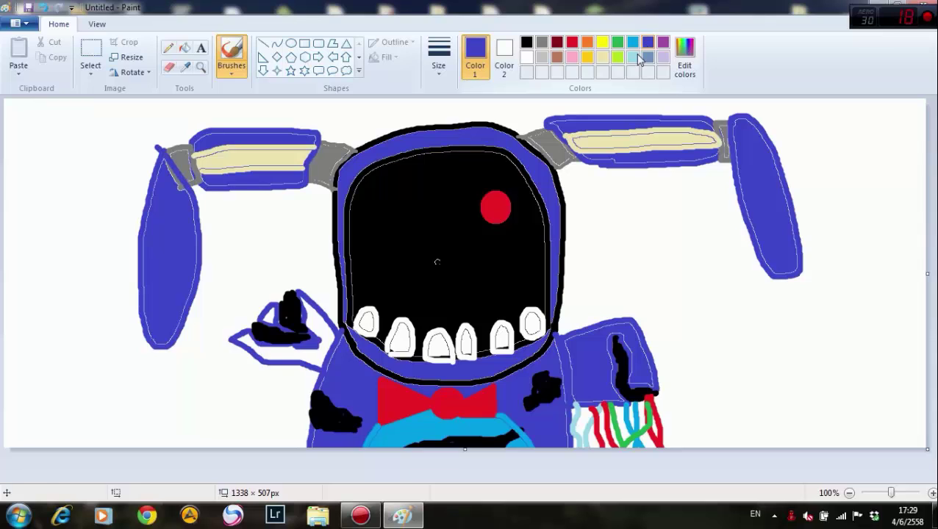
left_click(184, 47)
left_click(295, 352)
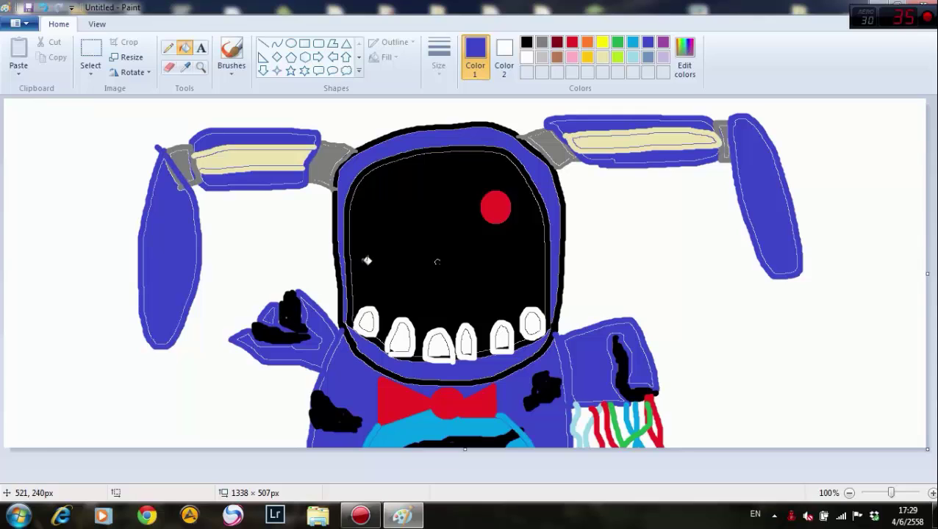
- Outline a small grey rectangular joint under the left shoulder and fill it grey
left_click(542, 43)
left_click(231, 52)
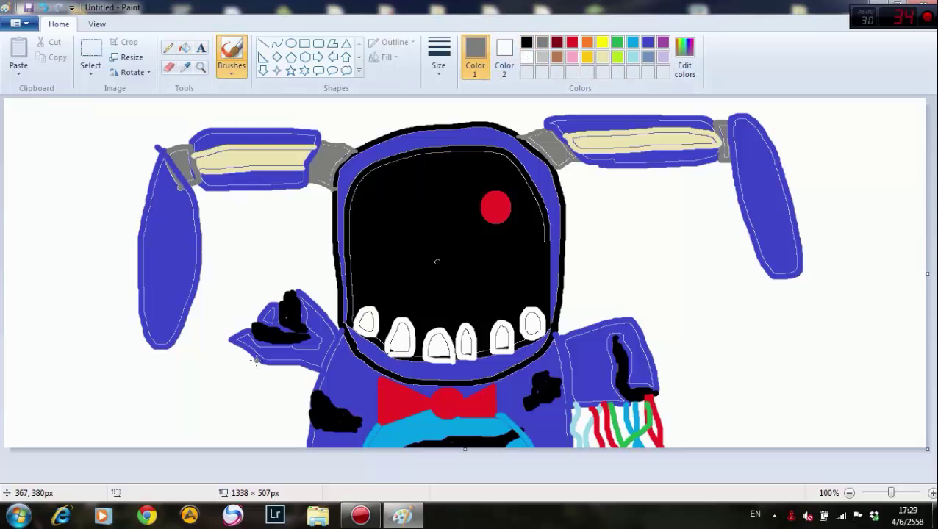
mouse_move(261, 361)
left_mouse_down()
mouse_move(272, 364)
mouse_move(268, 379)
mouse_move(249, 379)
mouse_move(251, 388)
mouse_move(269, 371)
left_mouse_up()
left_click(185, 47)
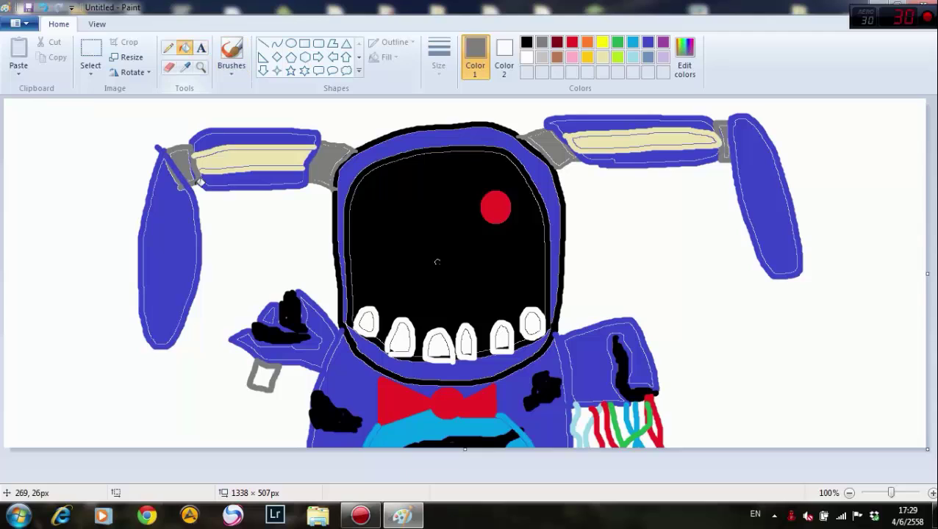
left_click(263, 374)
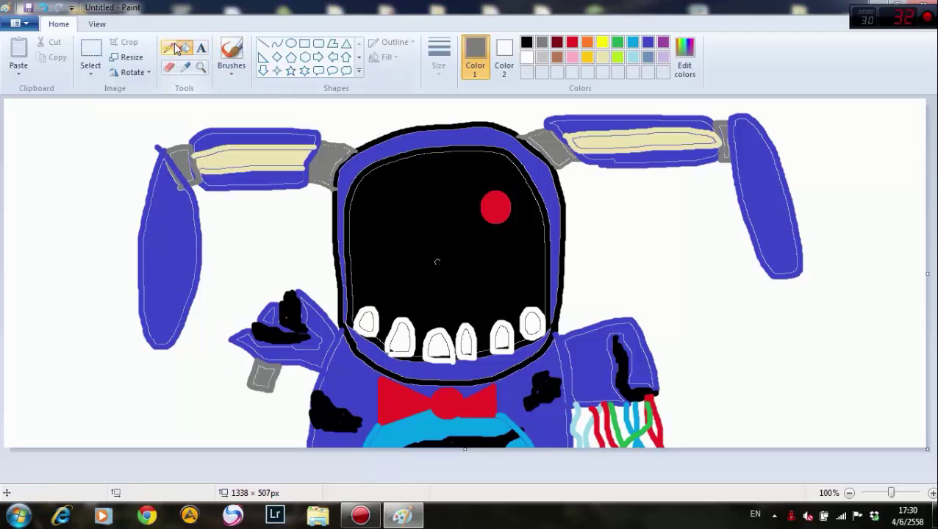
- Brush the jagged indigo blue outline of a torn arm below the grey joint, down to the canvas edge
left_click(242, 49)
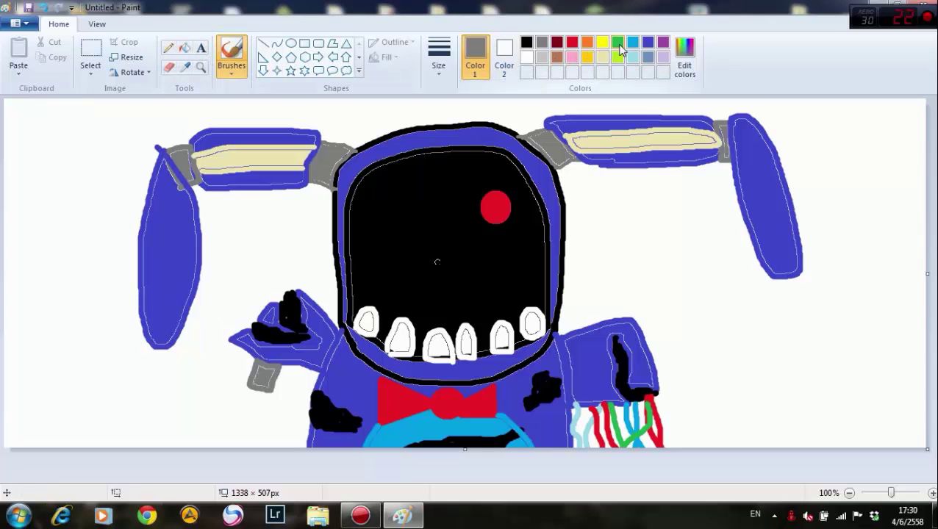
left_click(647, 42)
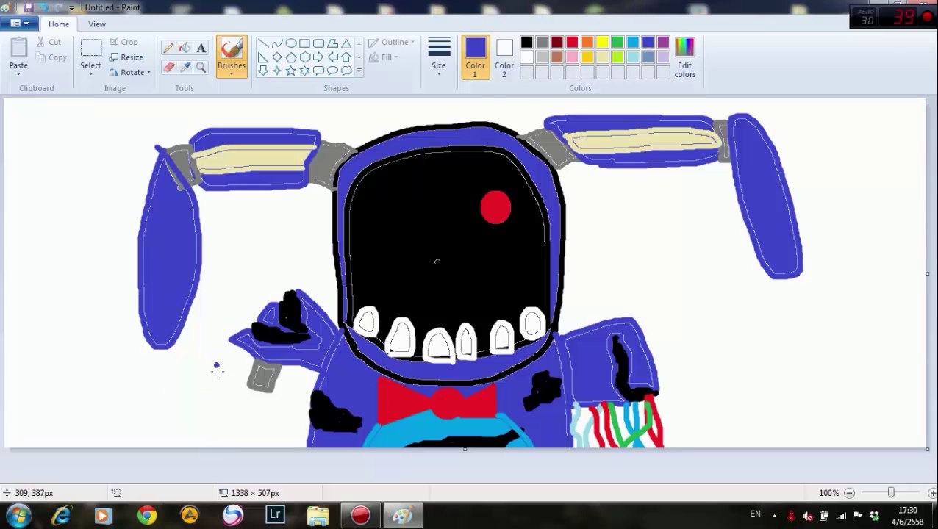
mouse_move(222, 374)
left_mouse_down()
mouse_move(263, 396)
mouse_move(301, 398)
mouse_move(278, 419)
mouse_move(284, 438)
mouse_move(301, 419)
mouse_move(305, 445)
left_mouse_up()
left_click(257, 414)
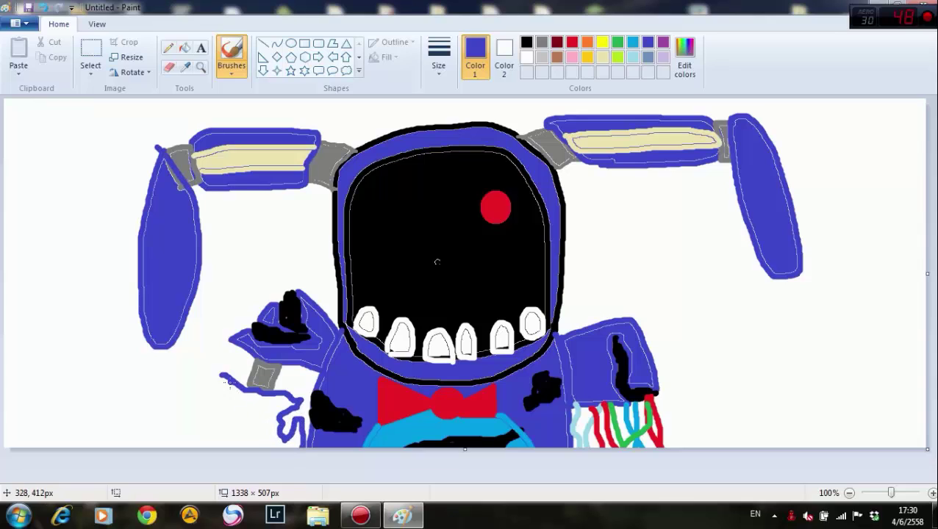
mouse_move(231, 388)
left_mouse_down()
mouse_move(256, 401)
mouse_move(221, 397)
mouse_move(222, 414)
mouse_move(231, 417)
mouse_move(214, 459)
left_mouse_up()
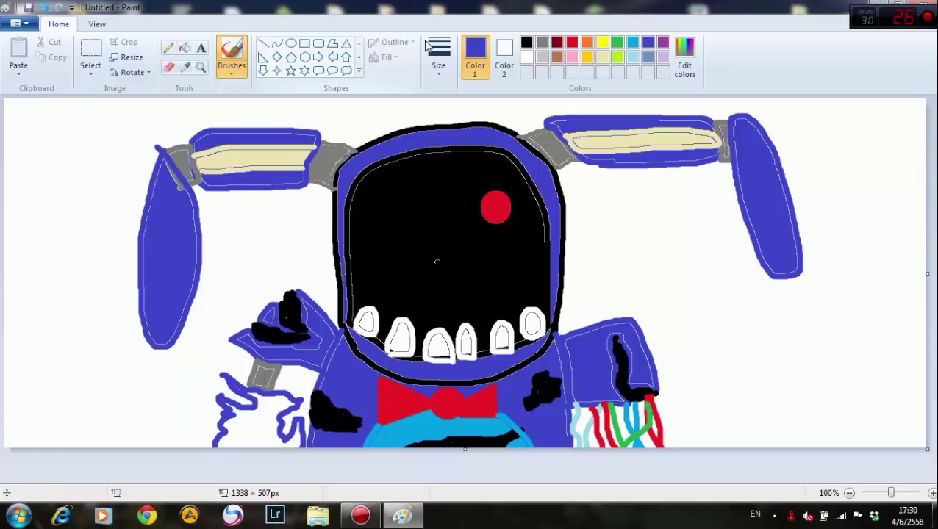
- Brush thick black damage patches along both torn edges of the left arm and fill its interior indigo blue
left_click(527, 42)
left_click(438, 57)
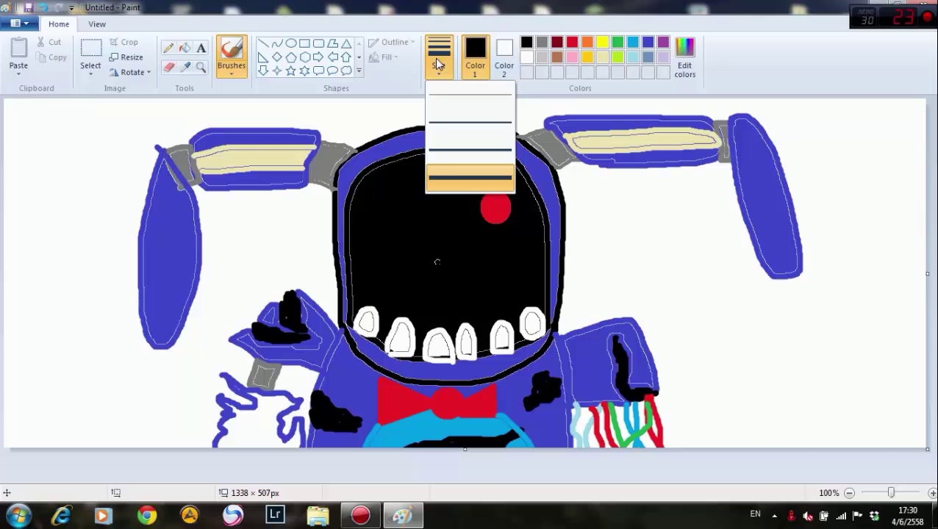
left_click(460, 182)
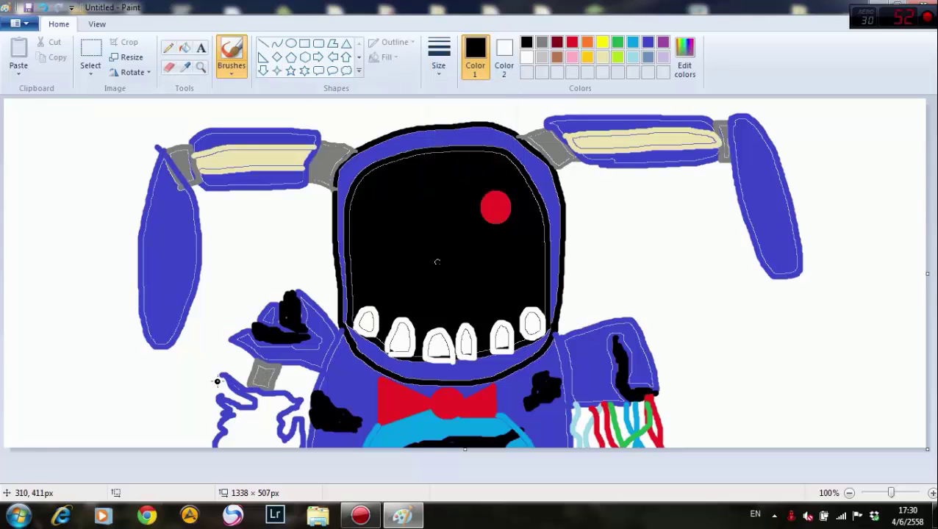
mouse_move(220, 379)
left_mouse_down()
mouse_move(252, 406)
mouse_move(229, 397)
left_mouse_up()
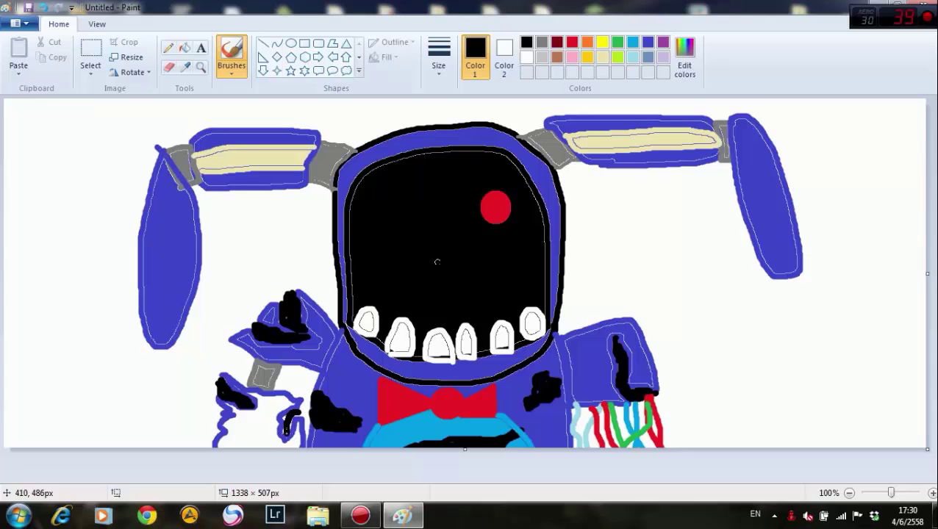
mouse_move(288, 426)
left_mouse_down()
mouse_move(280, 419)
mouse_move(293, 413)
left_mouse_up()
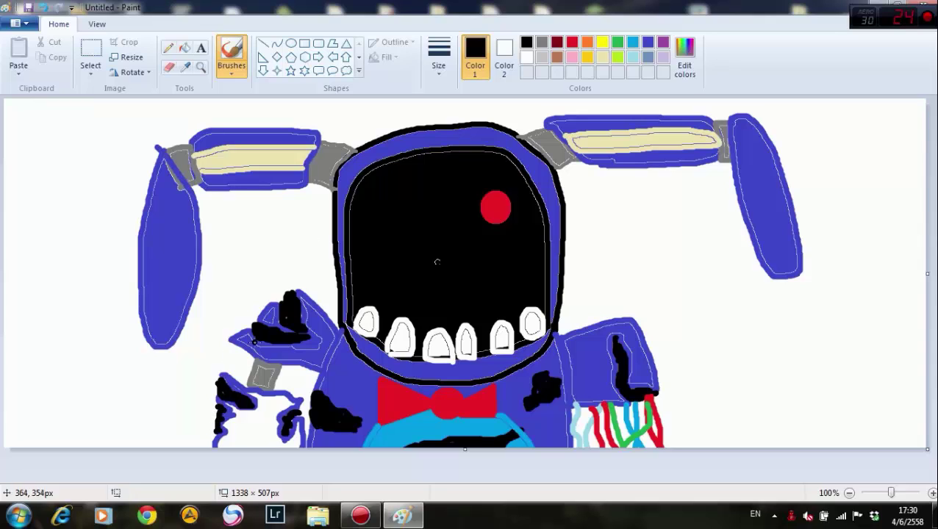
left_click(184, 48)
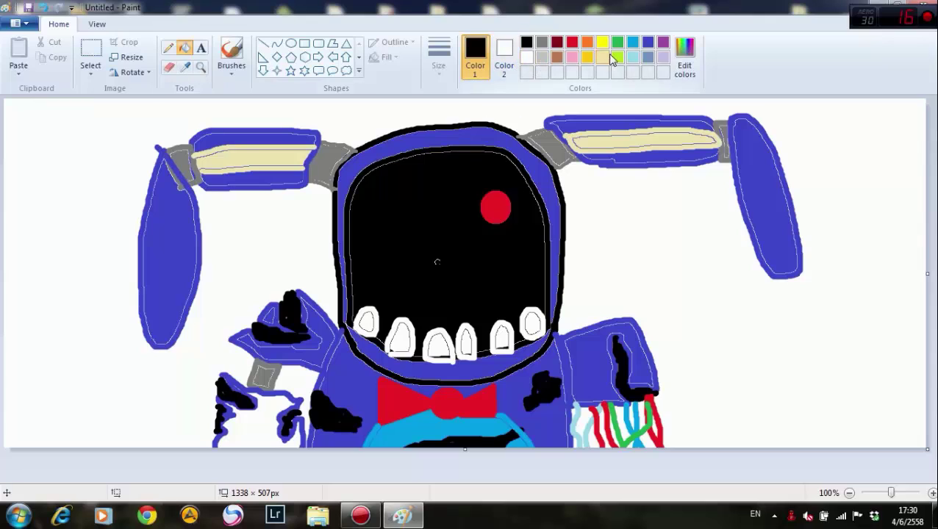
left_click(648, 42)
left_click(262, 418)
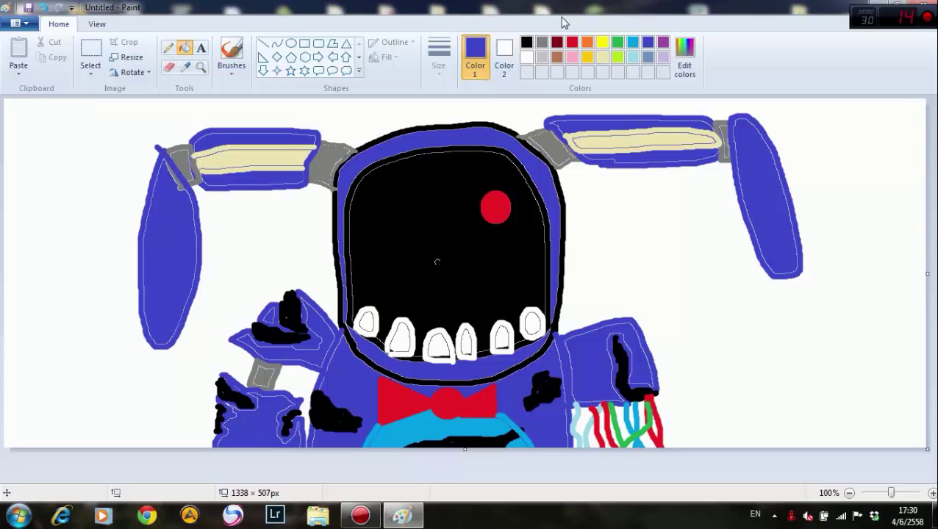
- Outline a separate jagged arm piece in thick indigo blue at the canvas's lower-left edge and fill it with the same blue
left_click(541, 42)
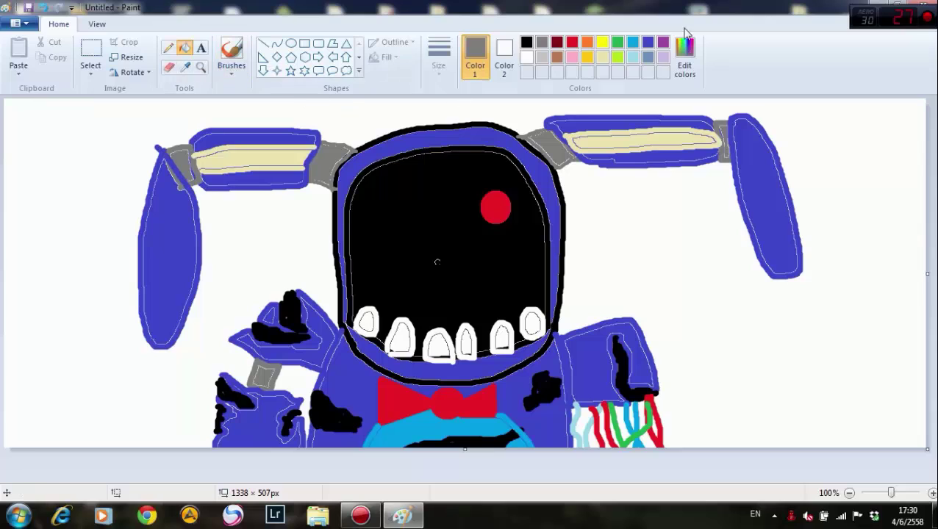
left_click(648, 43)
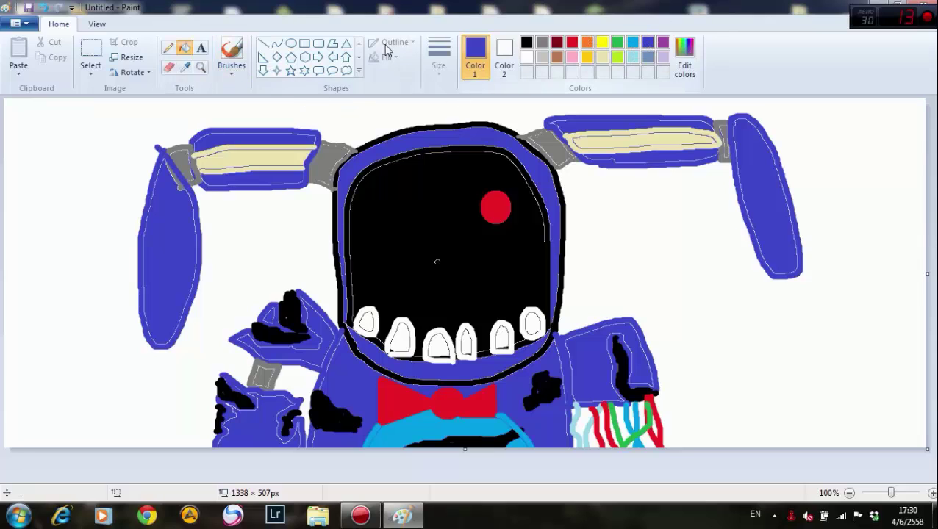
left_click(231, 57)
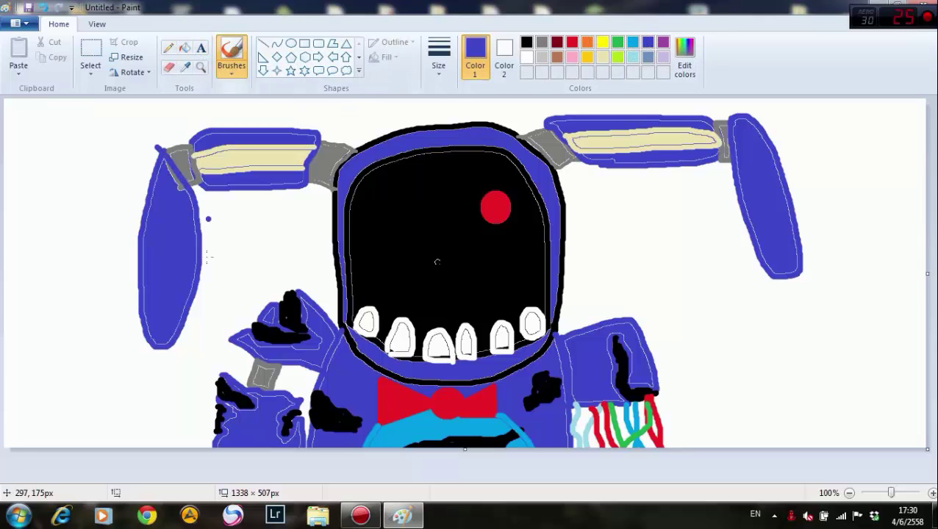
left_click(451, 67)
left_click(454, 183)
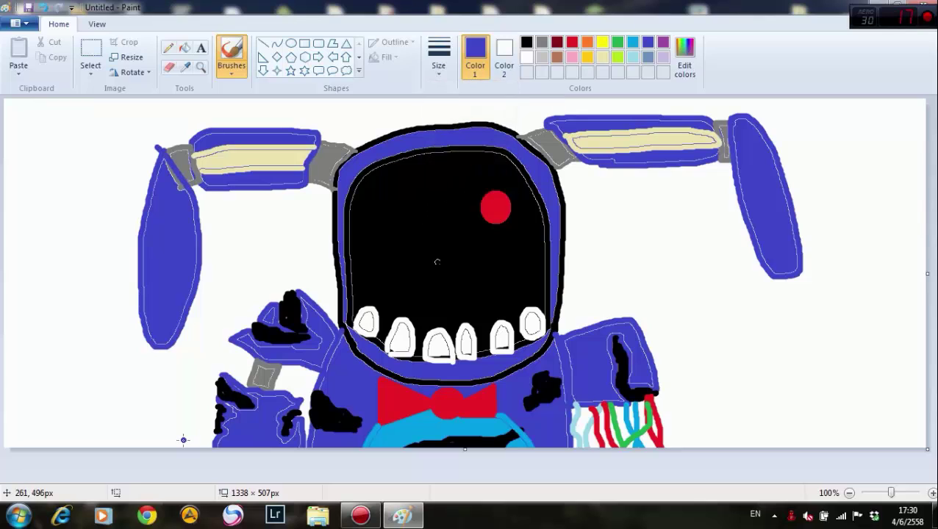
mouse_move(172, 444)
left_mouse_down()
mouse_move(133, 436)
mouse_move(173, 430)
mouse_move(162, 410)
mouse_move(133, 427)
mouse_move(128, 408)
mouse_move(158, 403)
mouse_move(141, 399)
mouse_move(81, 416)
mouse_move(95, 440)
left_mouse_up()
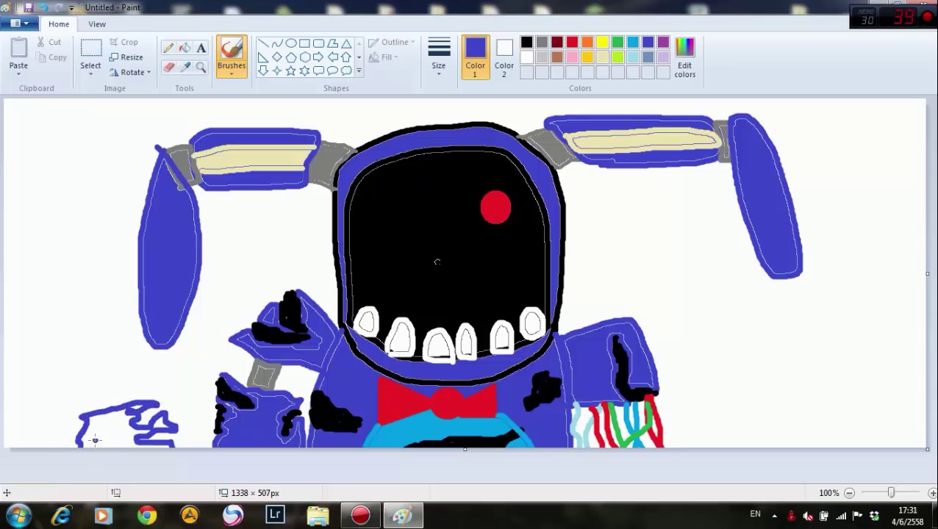
left_click(184, 47)
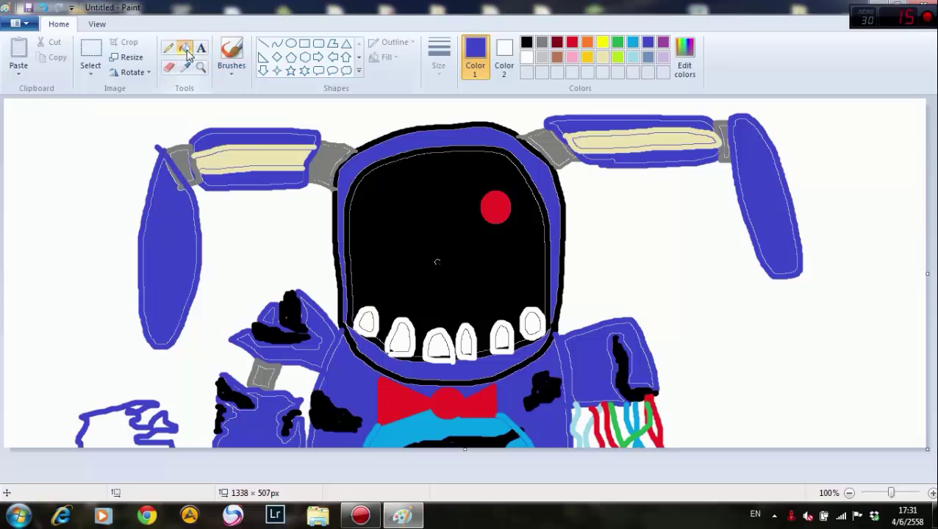
left_click(102, 429)
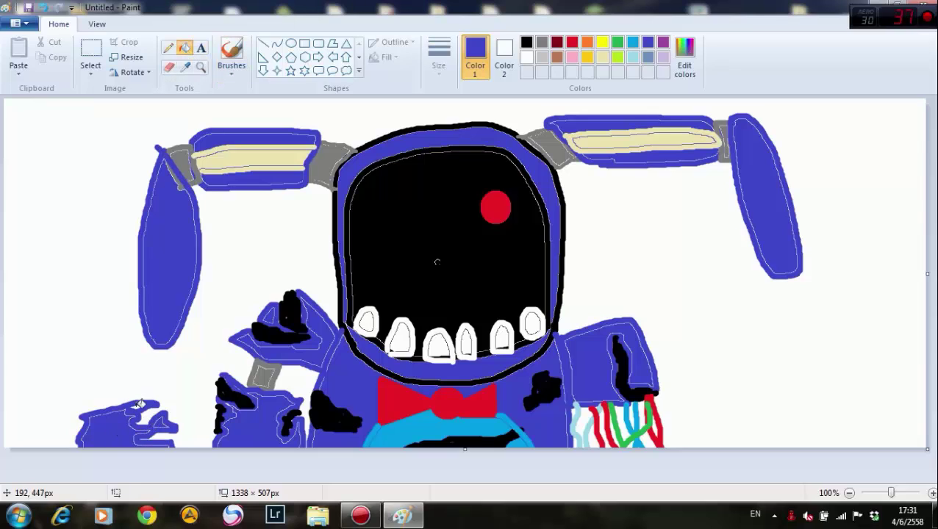
- Brush thick black damage patches along the jagged right edge of the separate blue arm piece at the canvas's lower-left edge
left_click(526, 42)
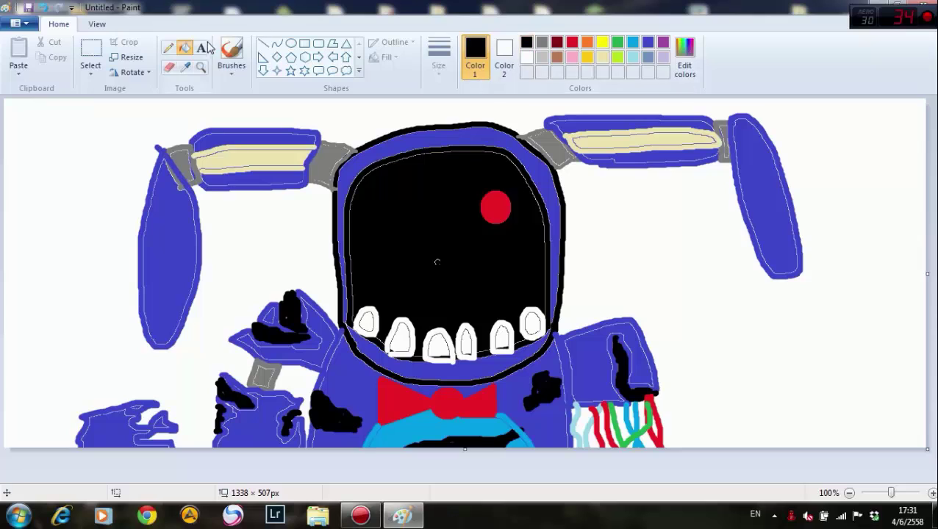
left_click(231, 51)
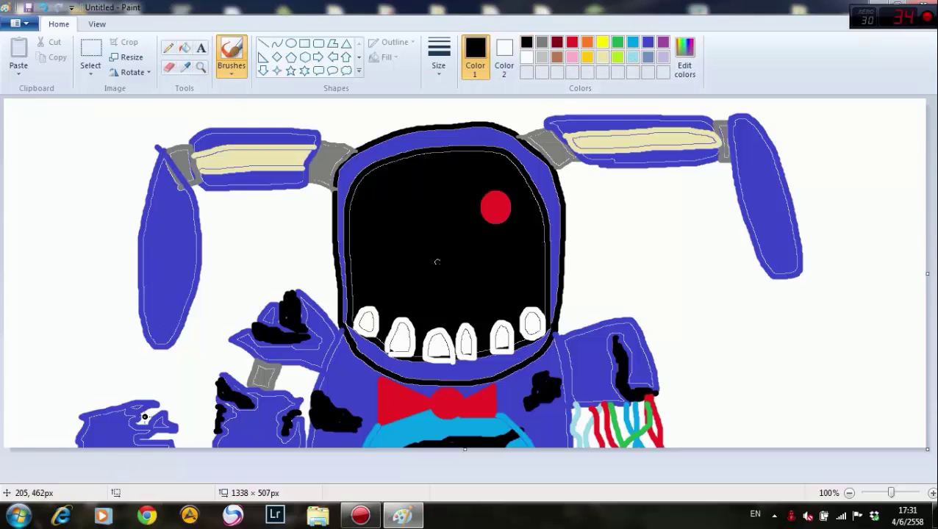
left_click_drag(144, 419, 167, 409)
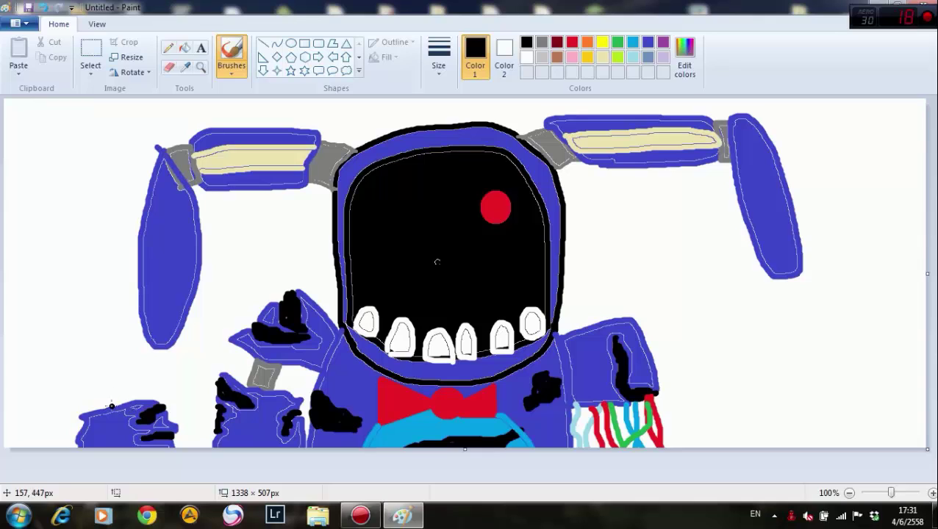
- Outline a thin, slightly tilted grey wrist joint on top of the separate arm piece and fill it with the same grey
left_click(541, 42)
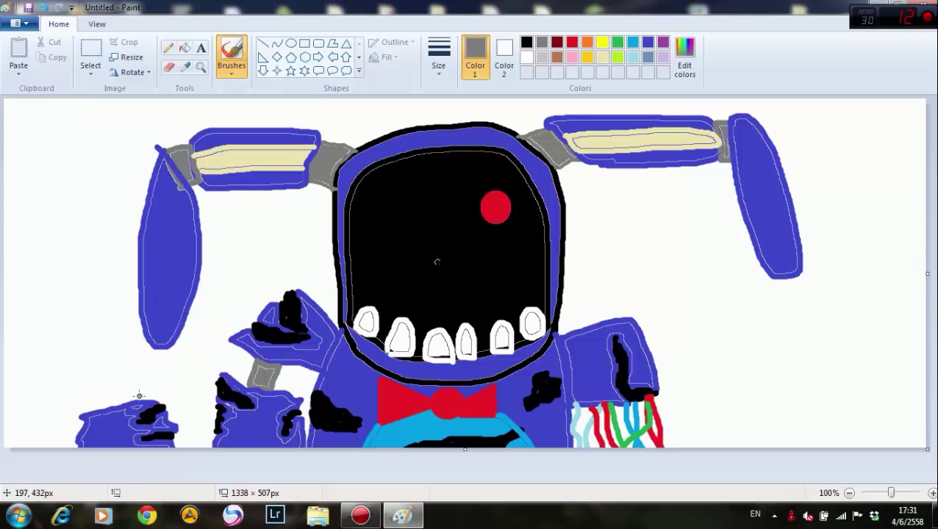
left_click(439, 55)
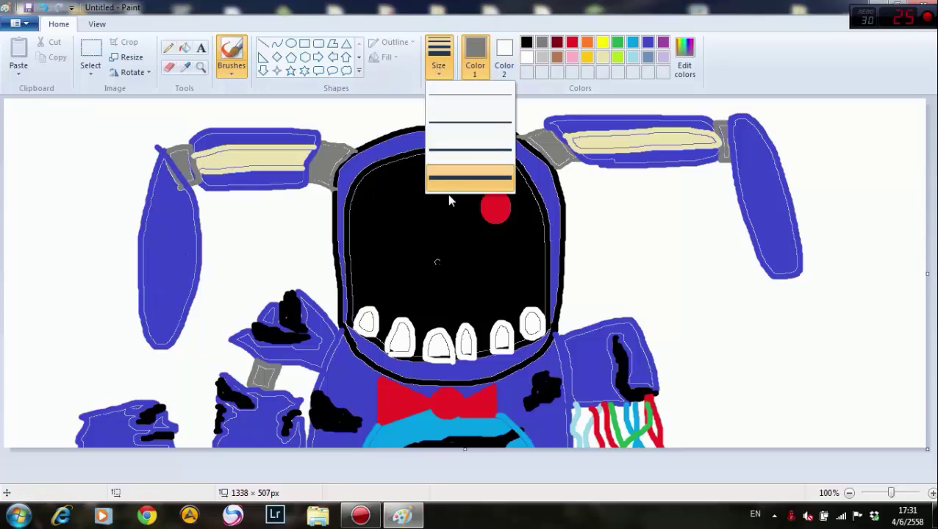
left_click(402, 202)
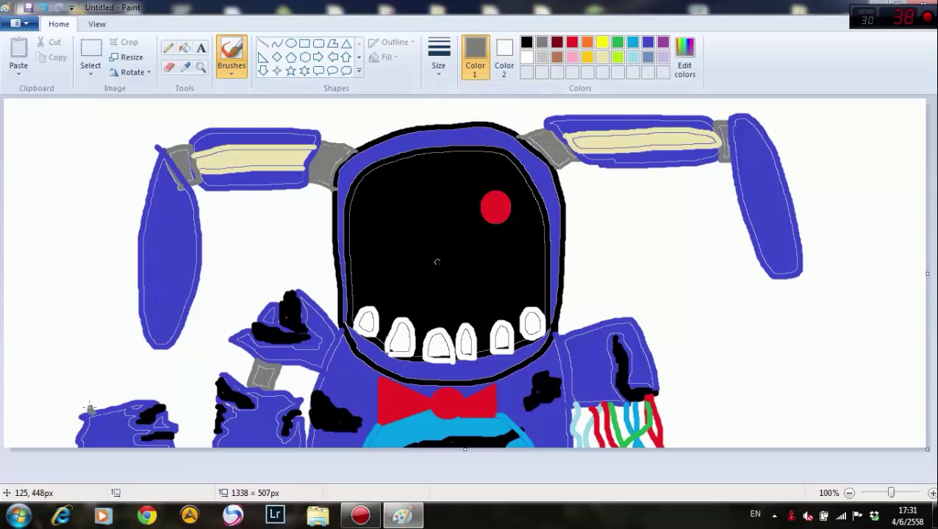
mouse_move(84, 400)
left_mouse_down()
mouse_move(149, 387)
mouse_move(153, 397)
mouse_move(94, 407)
left_mouse_up()
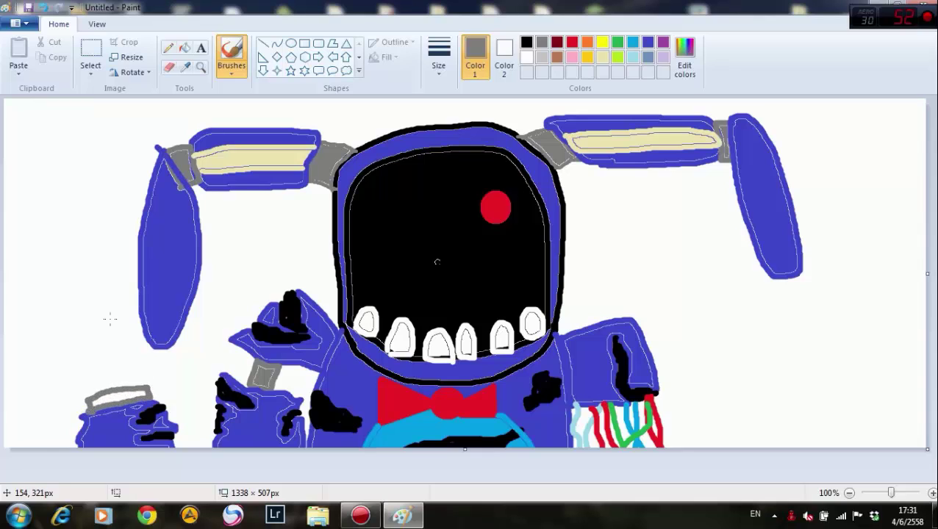
left_click(184, 47)
left_click(105, 395)
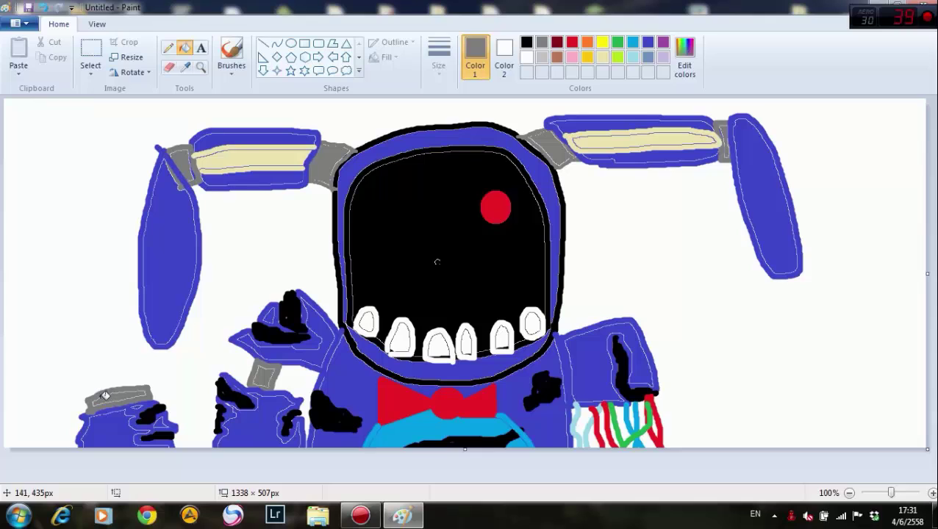
- Brush the light grey outline of a hand above the wrist joint, with a raised thumb and adjoining blocky fingers
left_click(230, 55)
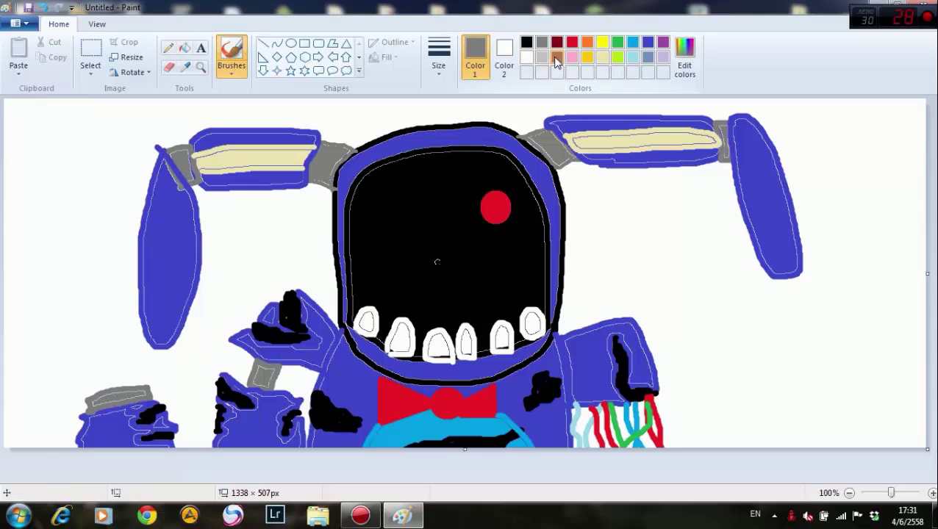
left_click(541, 58)
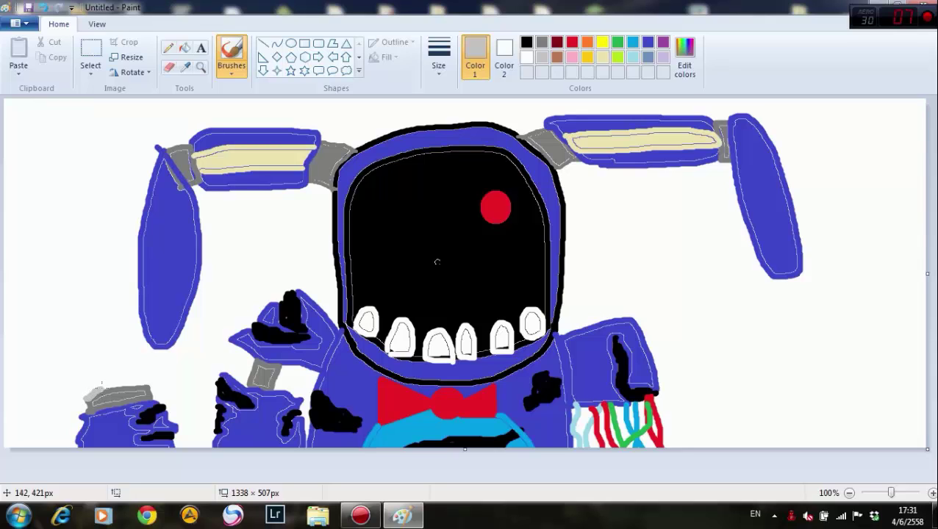
mouse_move(124, 381)
left_mouse_down()
mouse_move(152, 385)
mouse_move(84, 389)
mouse_move(160, 392)
mouse_move(152, 387)
mouse_move(176, 380)
mouse_move(172, 358)
left_mouse_up()
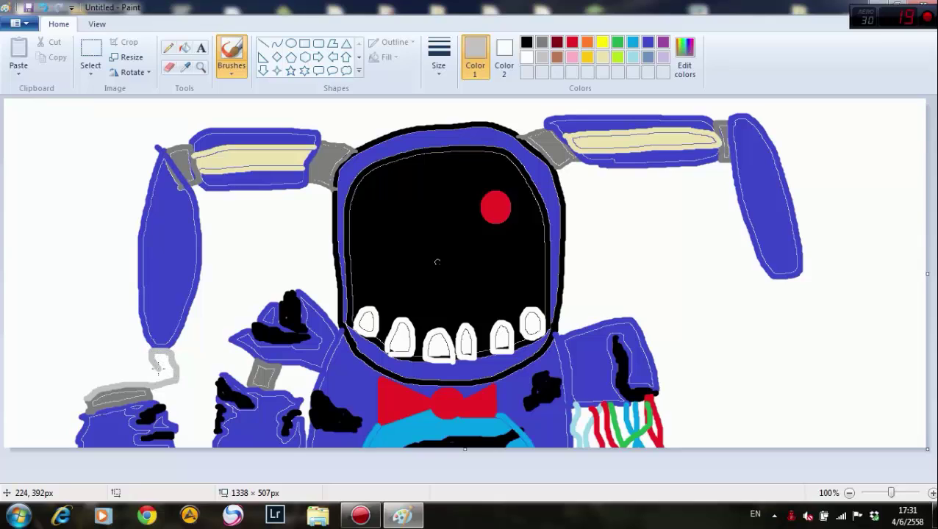
mouse_move(145, 366)
left_mouse_down()
mouse_move(135, 330)
mouse_move(131, 366)
mouse_move(115, 366)
mouse_move(115, 332)
mouse_move(134, 331)
mouse_move(115, 332)
mouse_move(112, 366)
mouse_move(92, 369)
mouse_move(91, 340)
mouse_move(120, 337)
left_mouse_up()
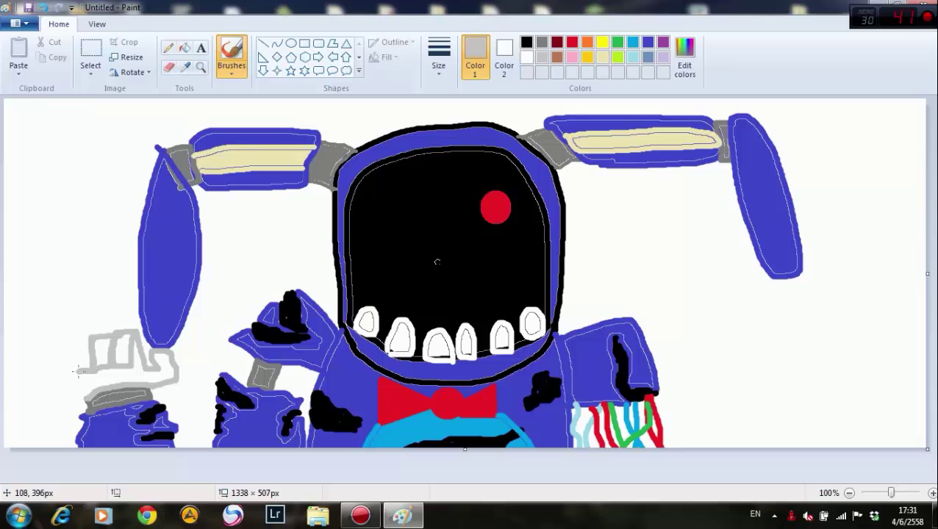
mouse_move(74, 373)
left_mouse_down()
mouse_move(70, 341)
mouse_move(94, 338)
left_mouse_up()
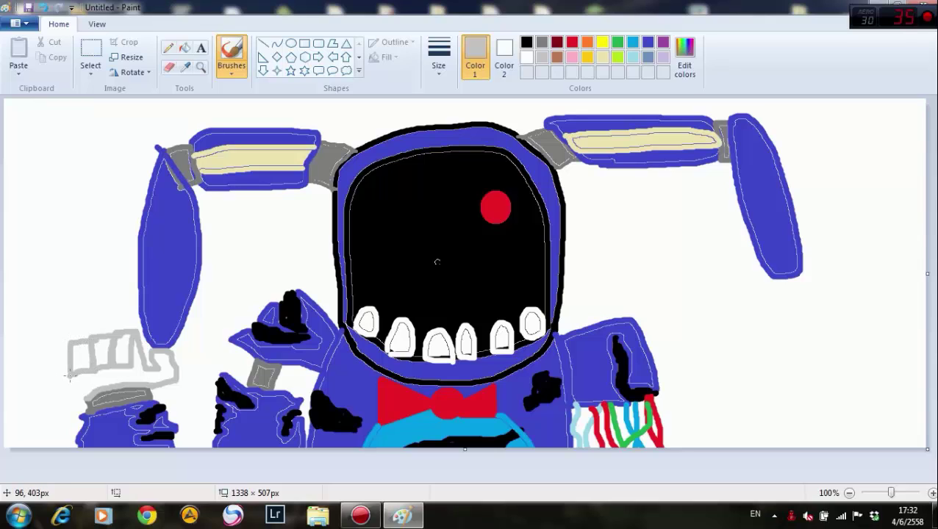
left_click_drag(71, 375, 89, 397)
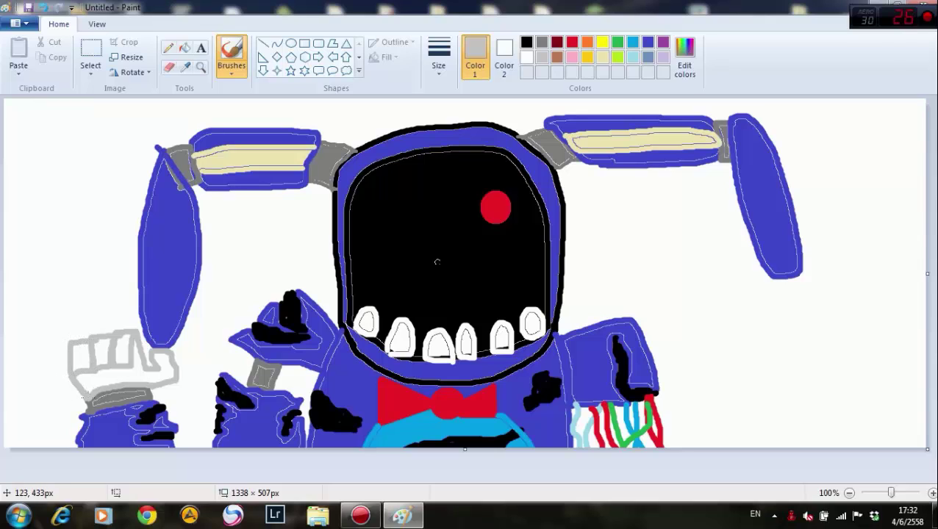
- Fill the hand's palm and thumb light grey, and its fingers and outline dark grey
left_click(185, 47)
left_click(166, 359)
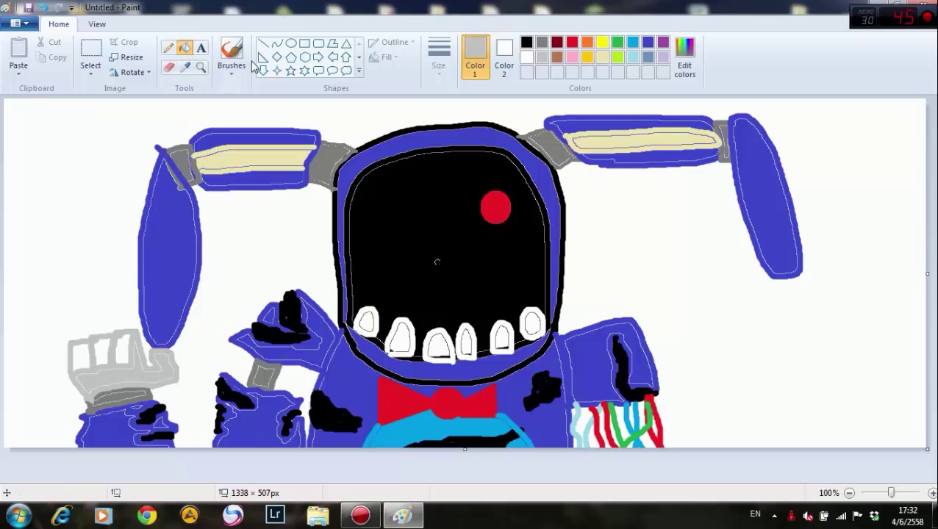
left_click(541, 43)
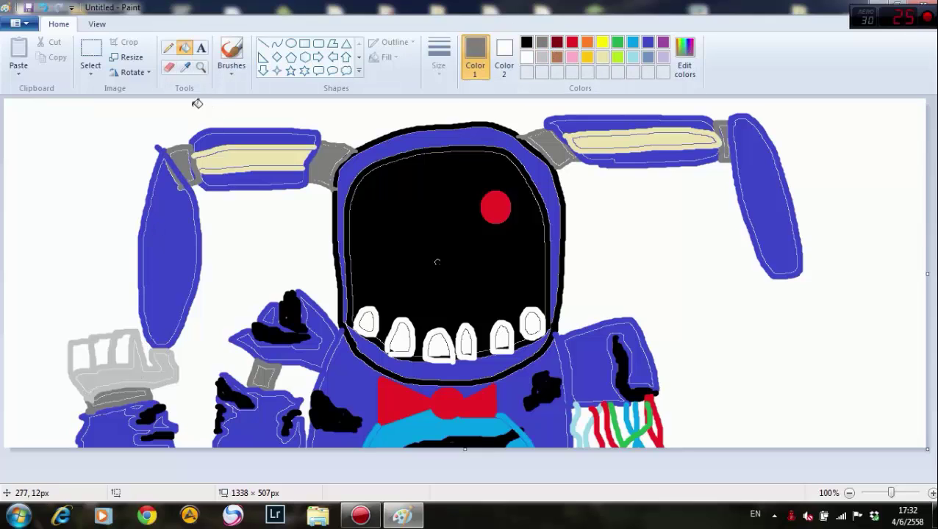
left_click(131, 339)
left_click(105, 343)
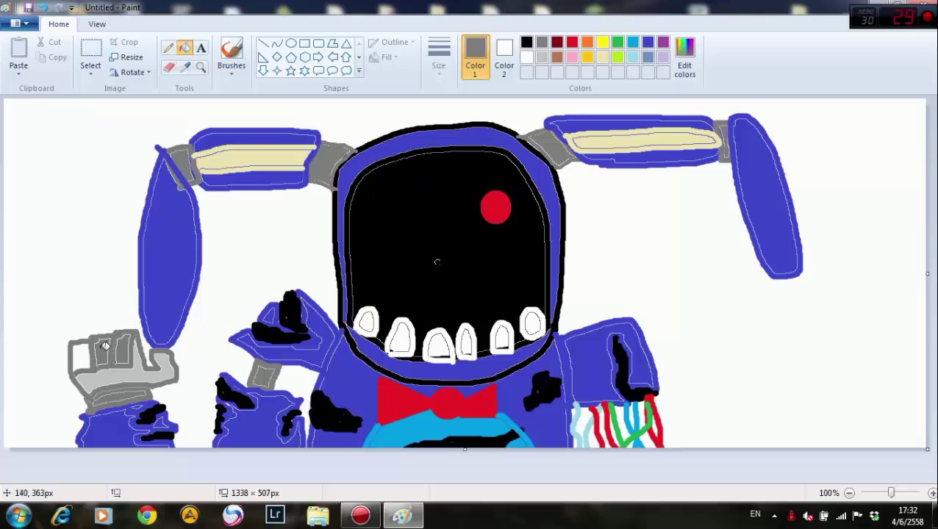
left_click(86, 351)
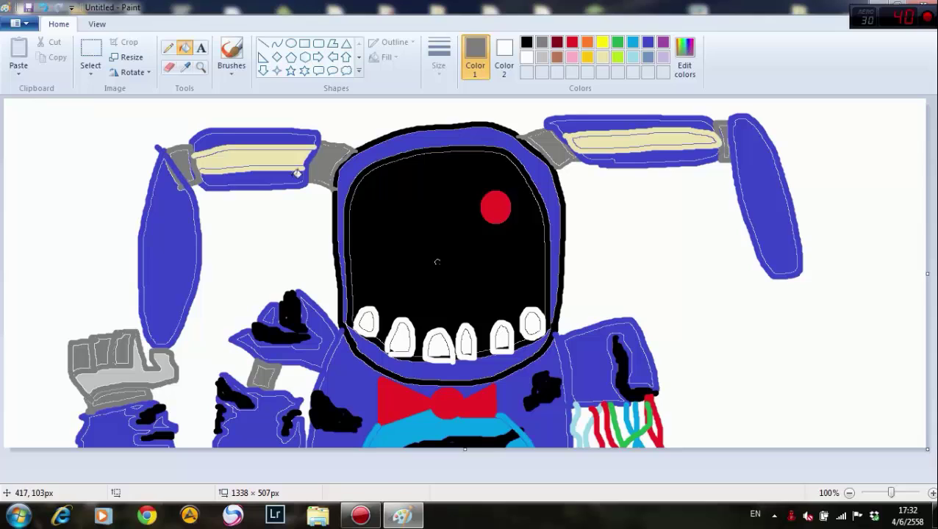
- Close the drawing and save it as a PNG named Bonnie in the Pictures library
left_click(932, 5)
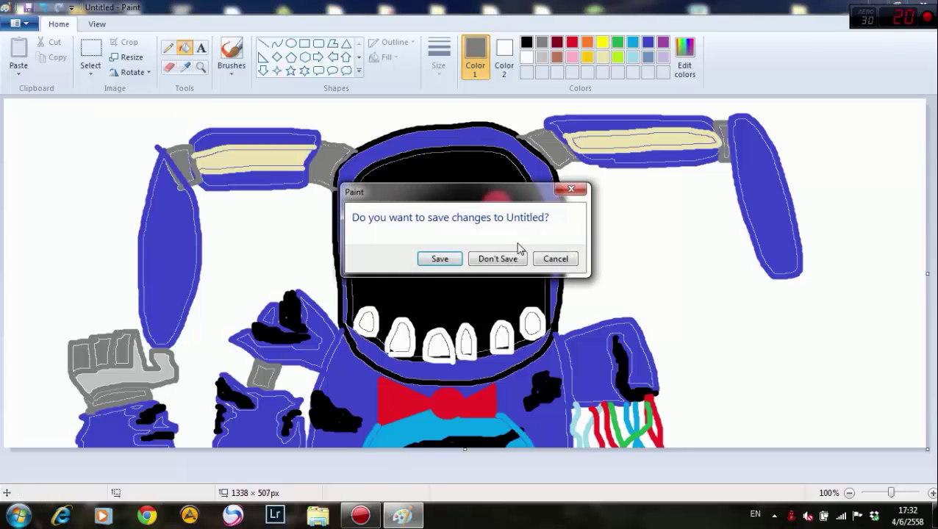
left_click(450, 258)
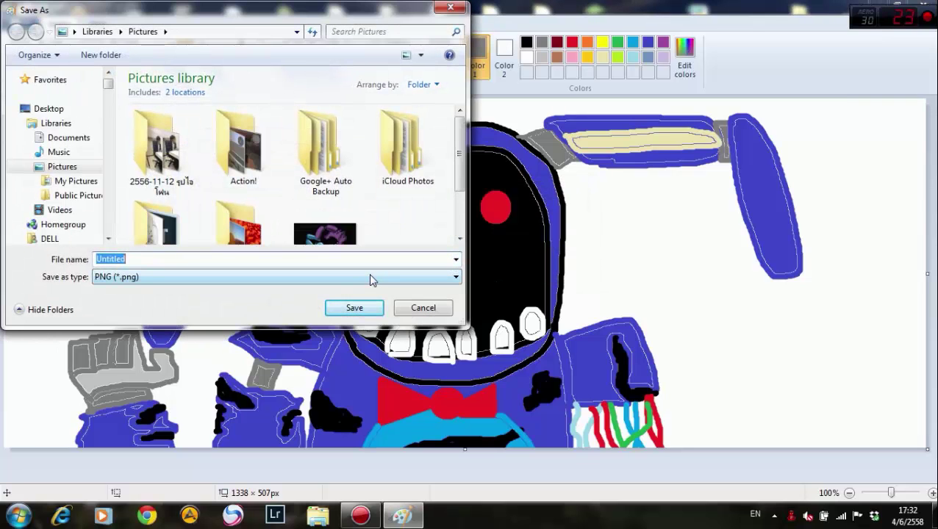
key("BackSpace")
type("Bonnie")
double_click(348, 261)
left_click(348, 262)
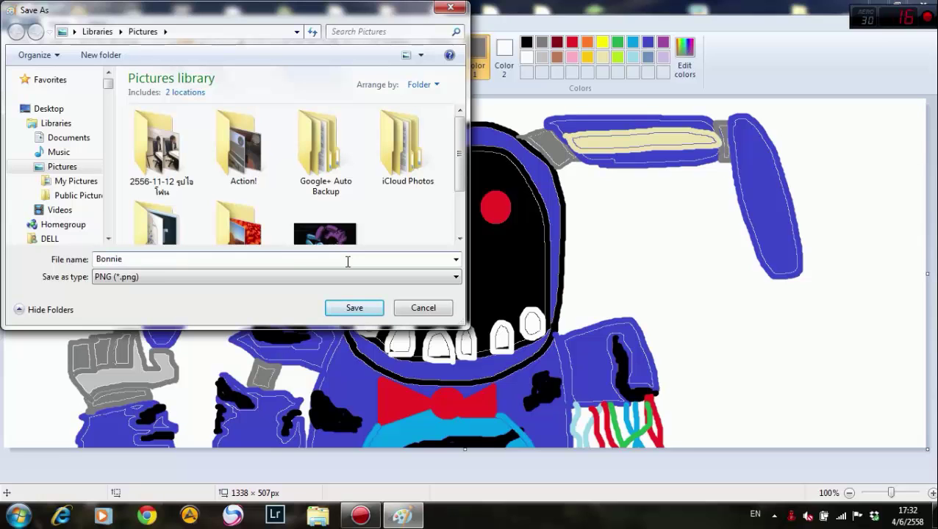
left_click(354, 308)
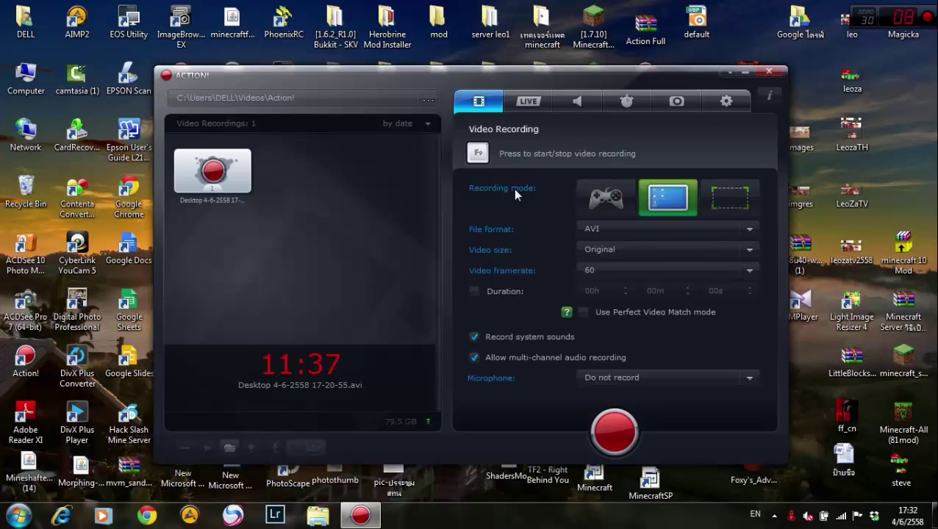